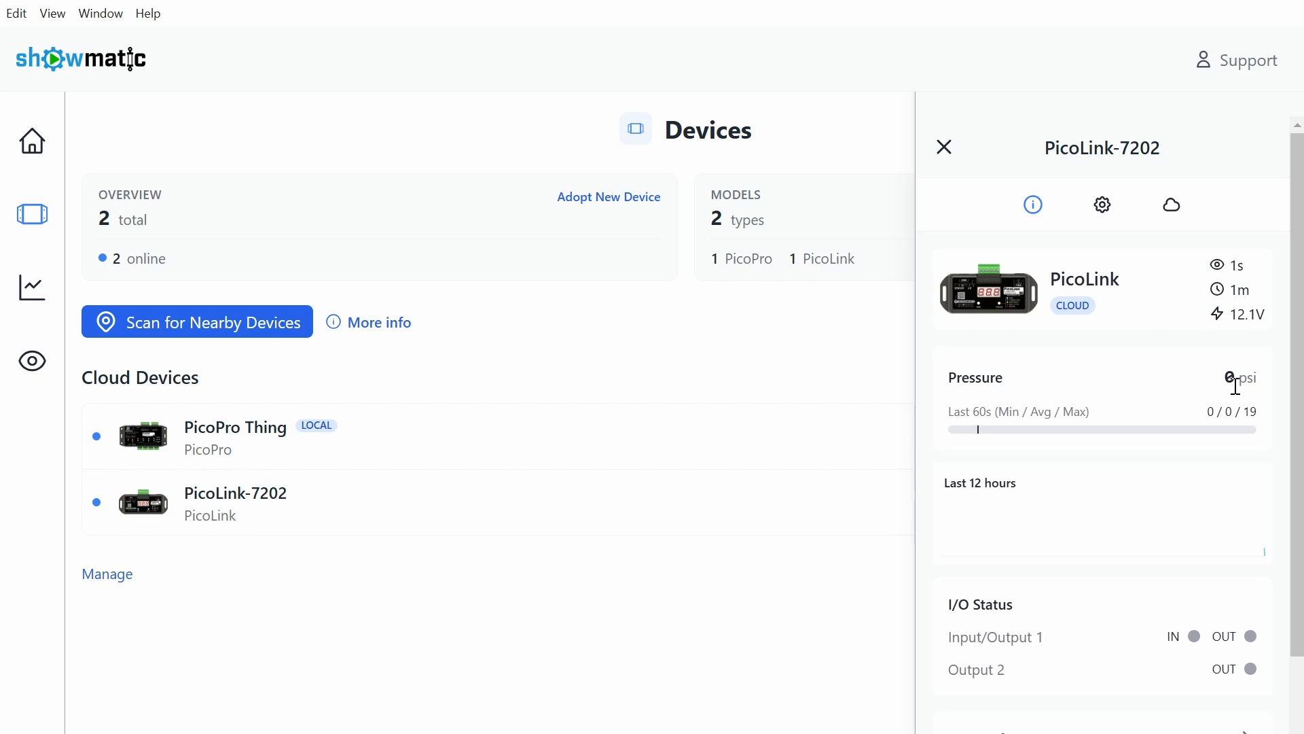
Set the Display Max Value of the PicoLink-7202 sensor input to 150 and apply the change.
click(1107, 216)
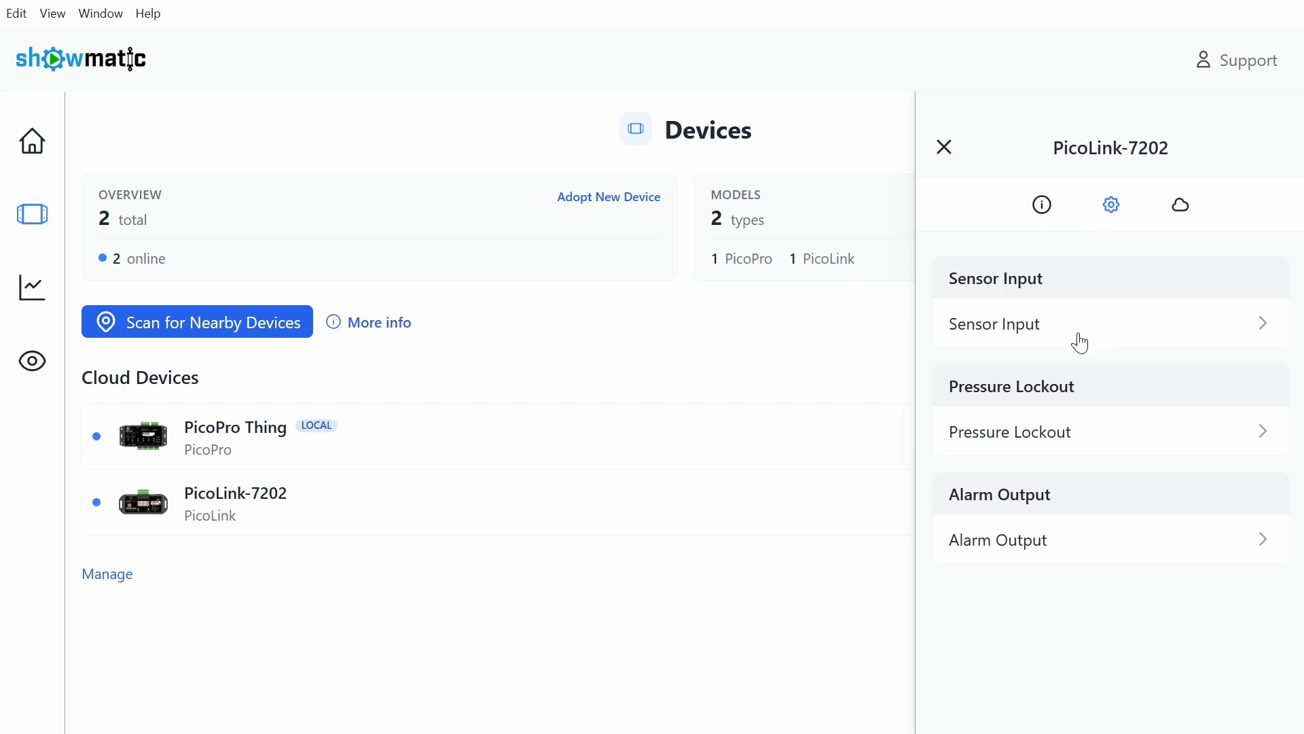
click(1021, 329)
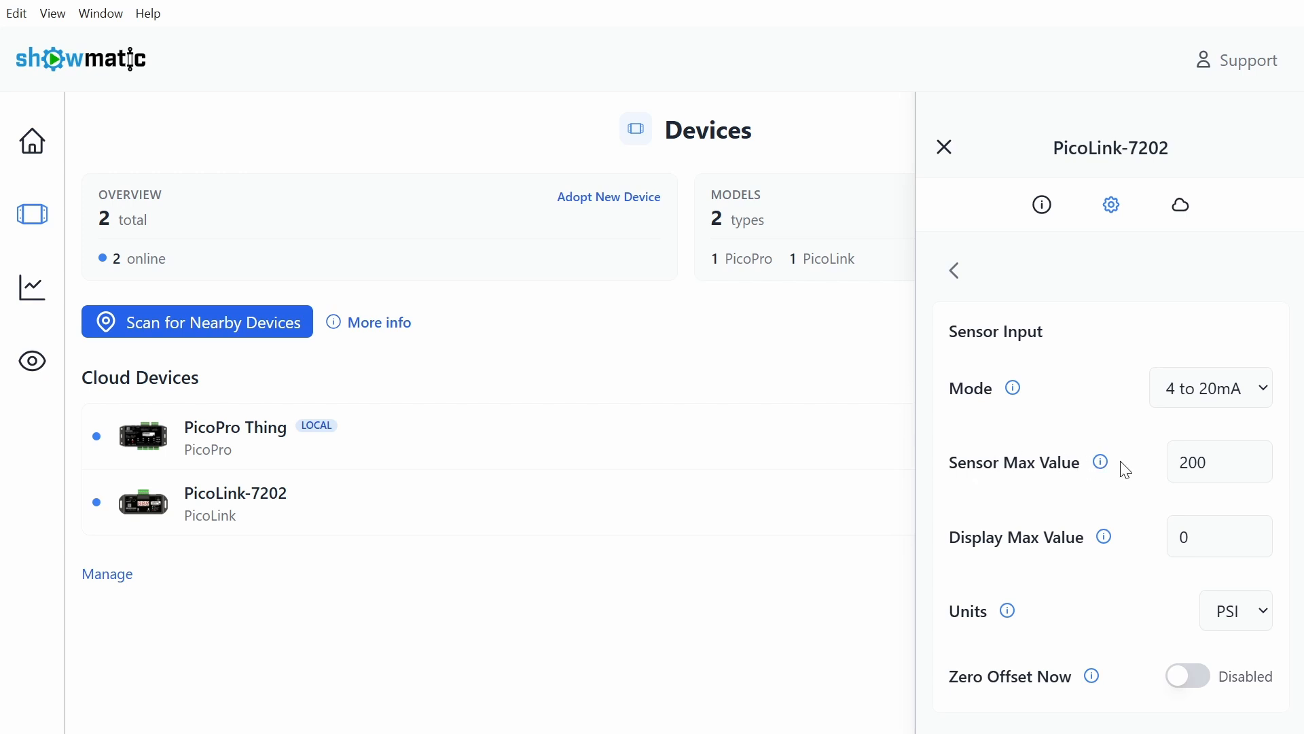
mouse_move(1100, 467)
drag(1213, 457, 1172, 460)
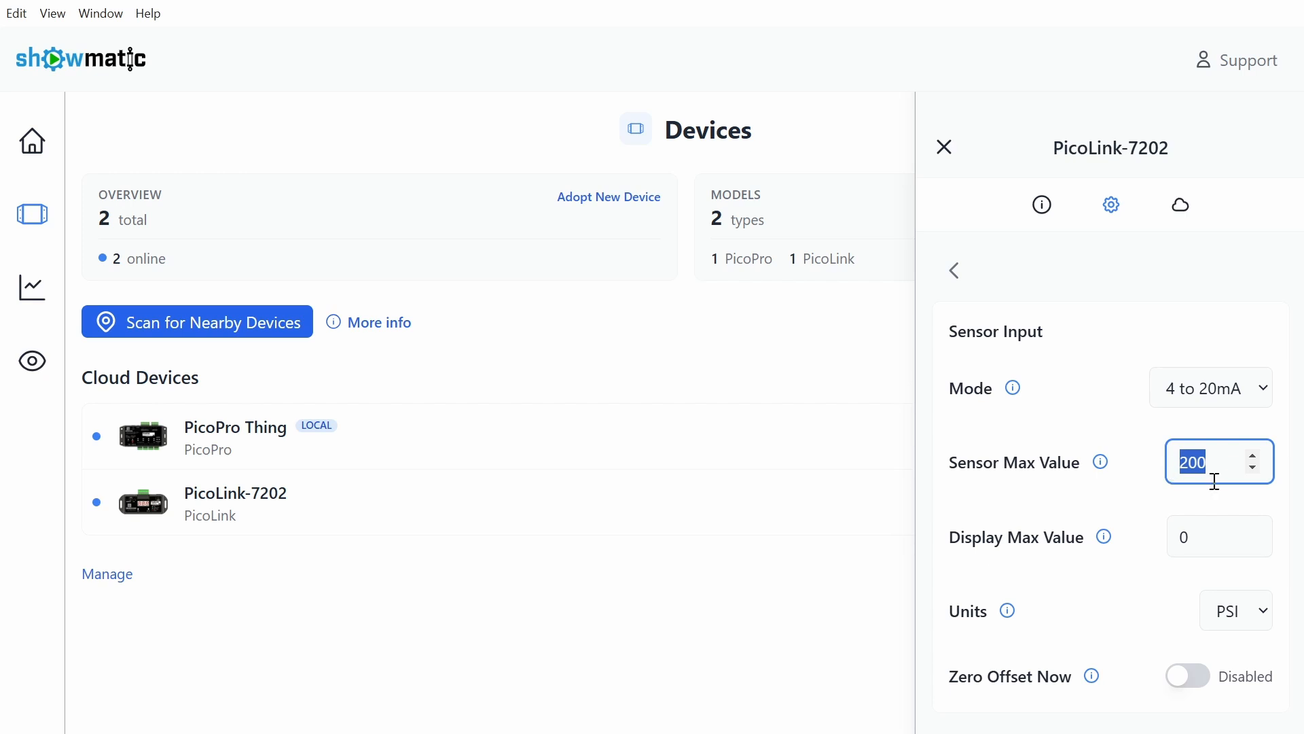
click(1218, 531)
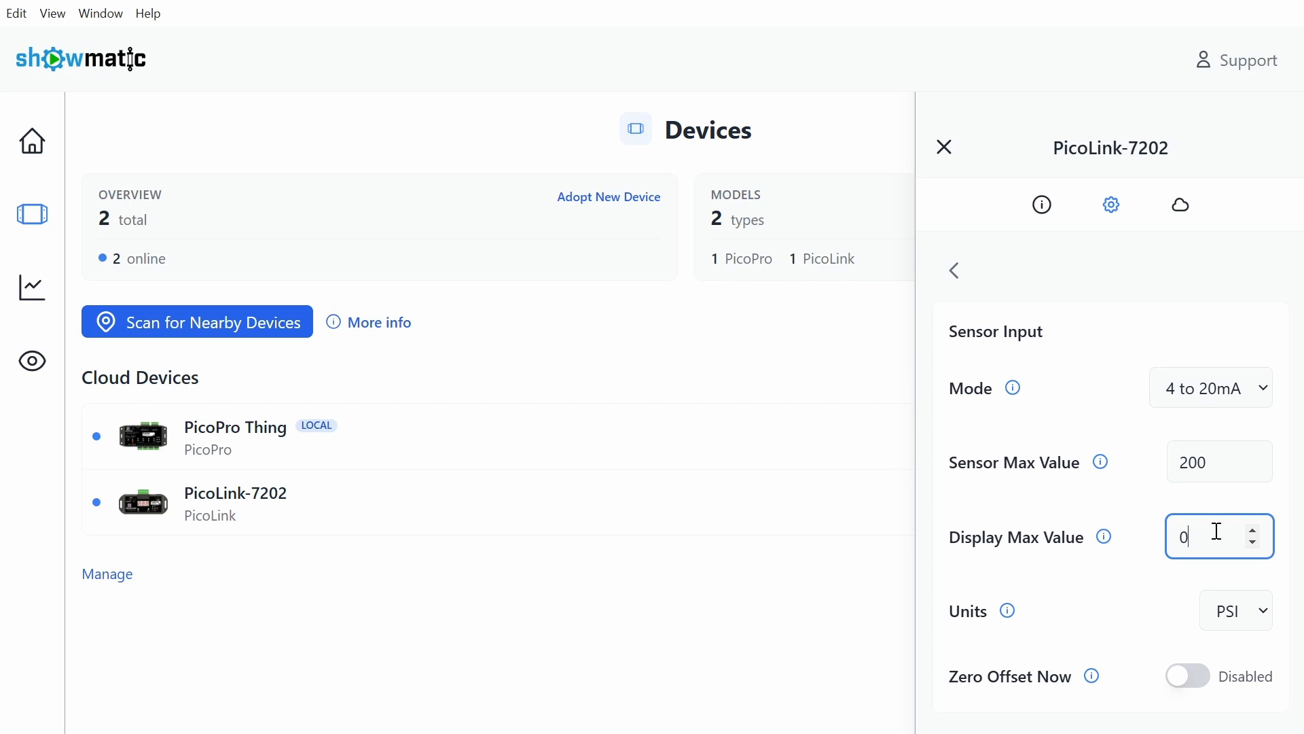
double_click(1182, 537)
text(150)
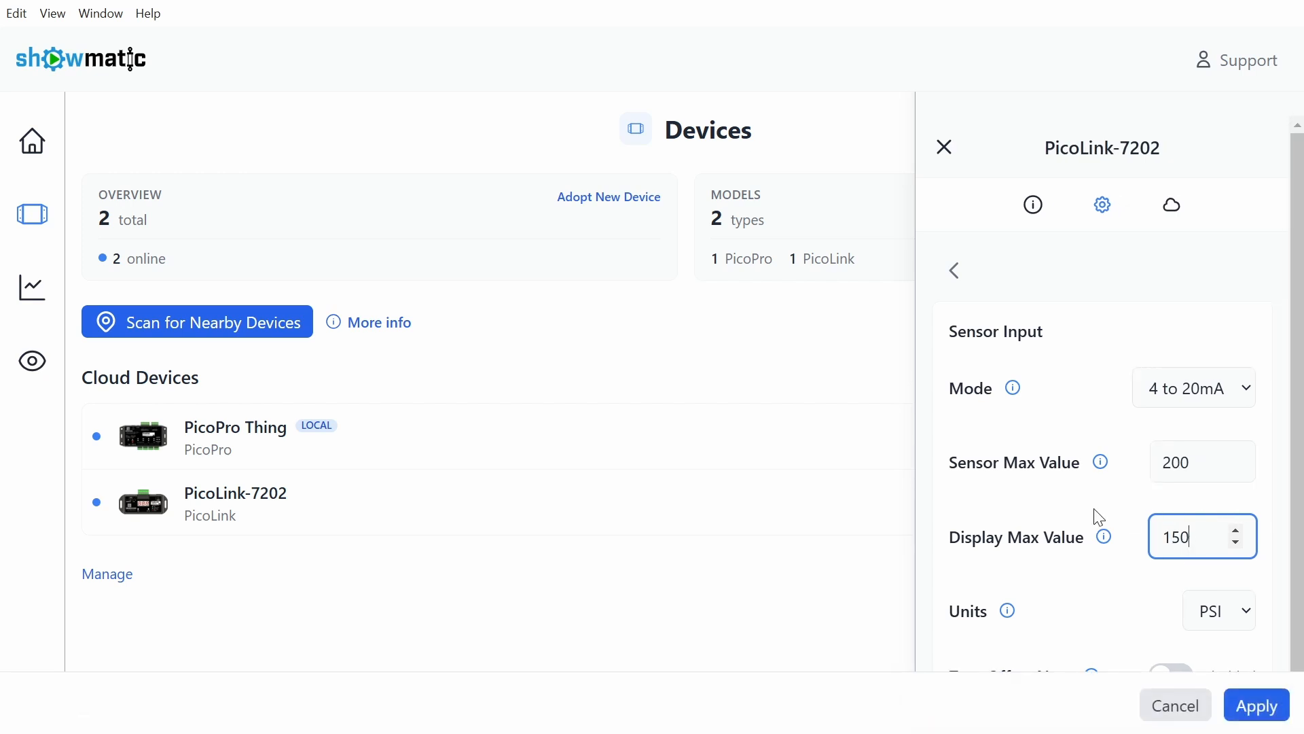
scroll(1096, 515, down, 1)
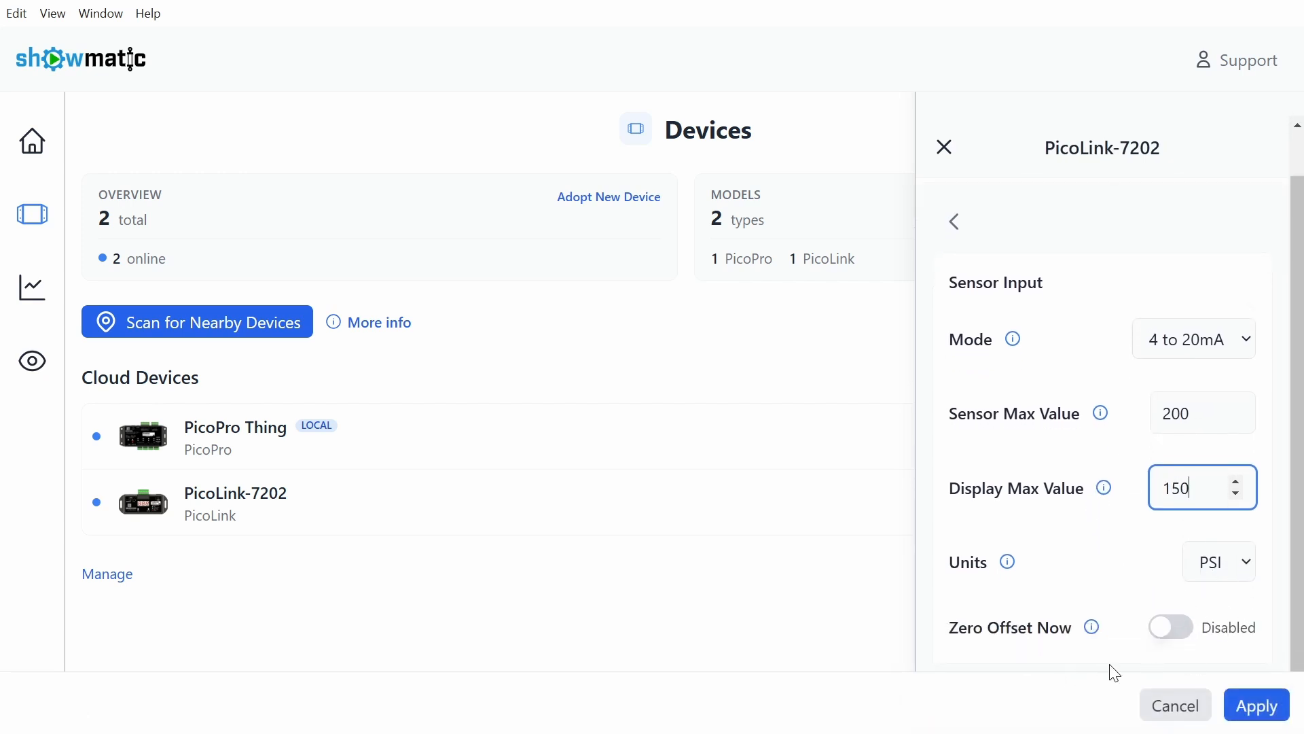
click(1257, 706)
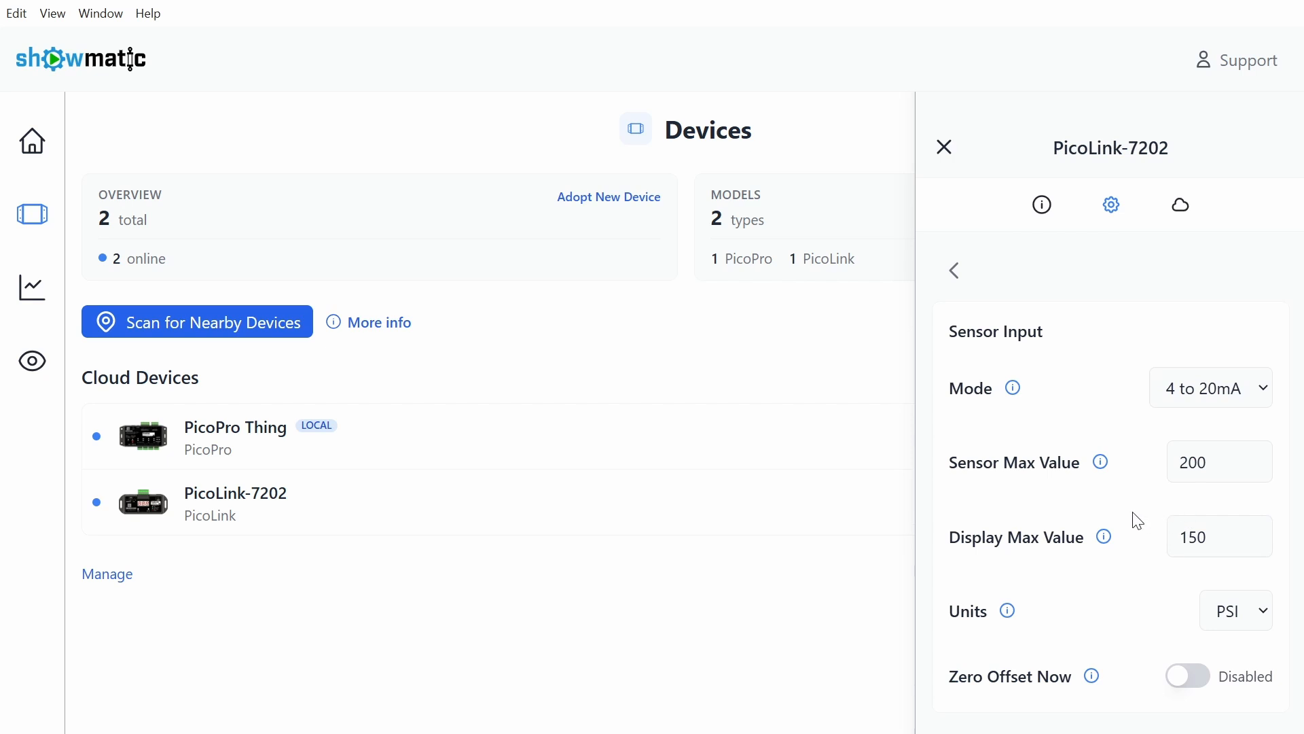
Review the PicoLink-7202 status information, including its live pressure, 12-hour history and I/O status.
click(957, 271)
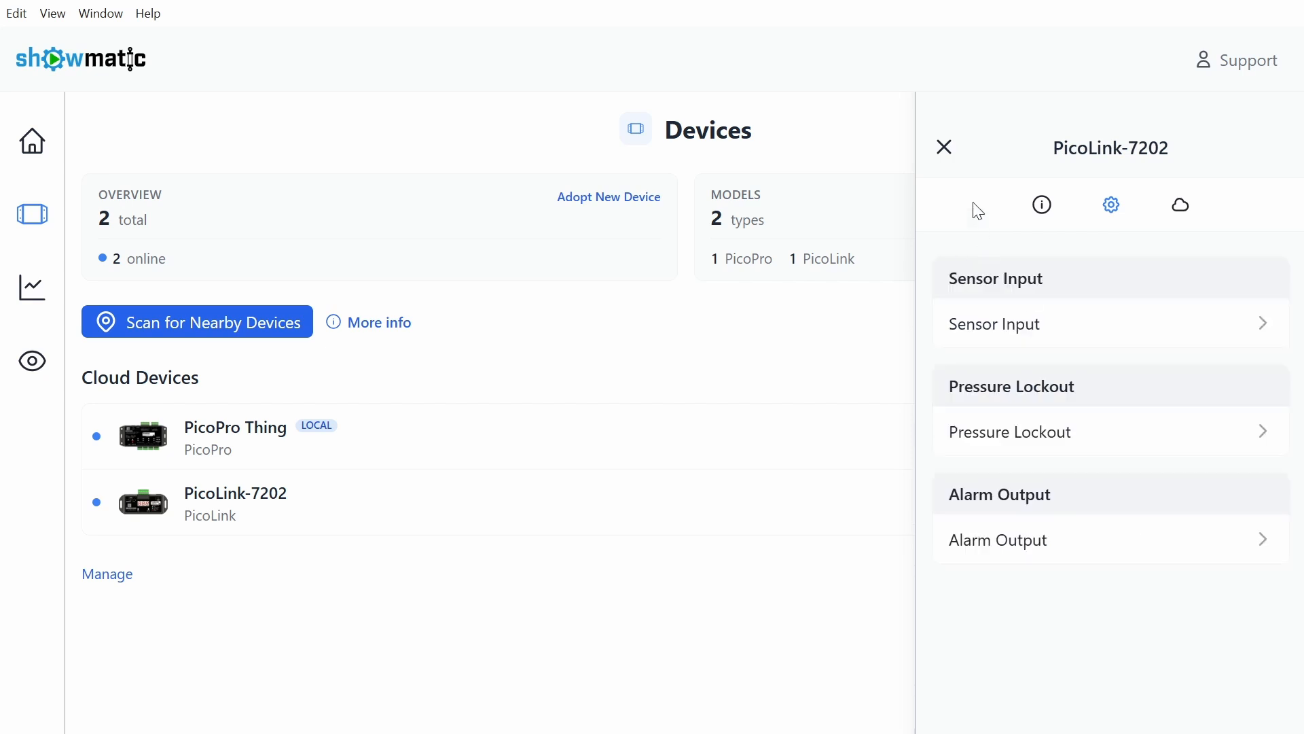
click(1042, 206)
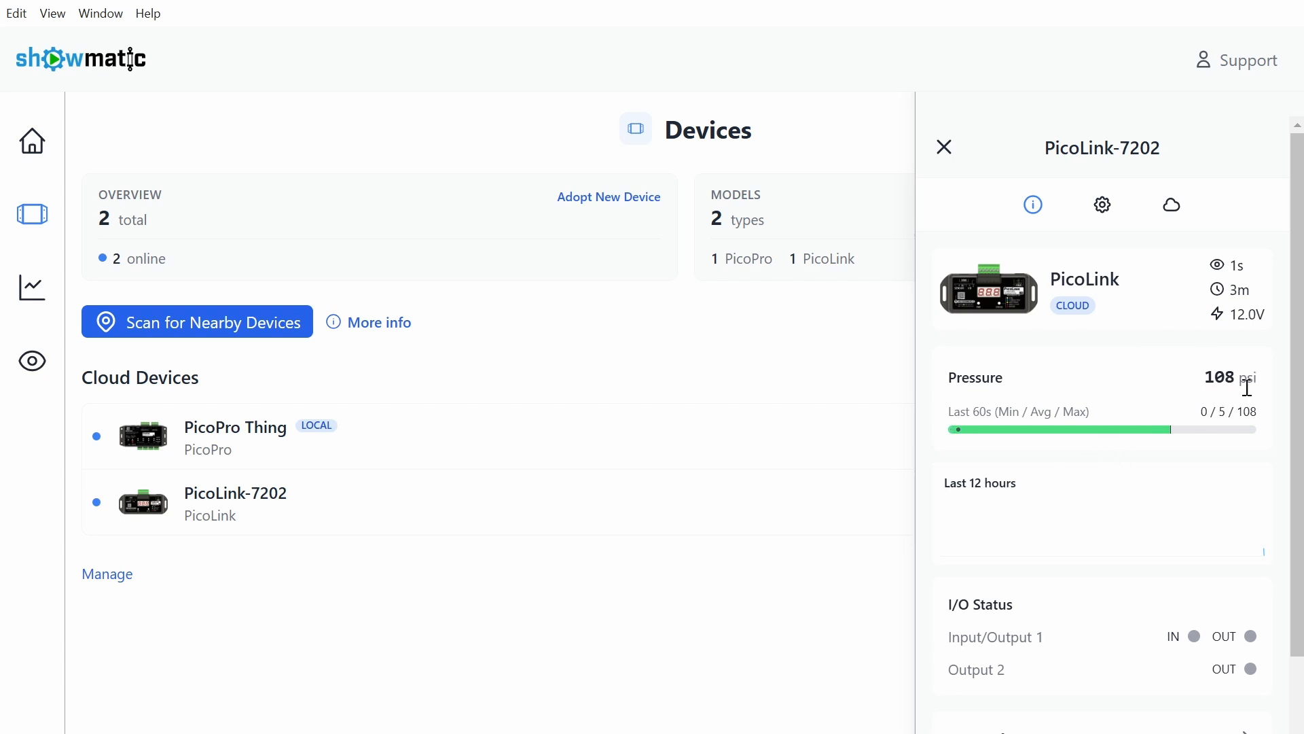
scroll(1209, 475, down, 2)
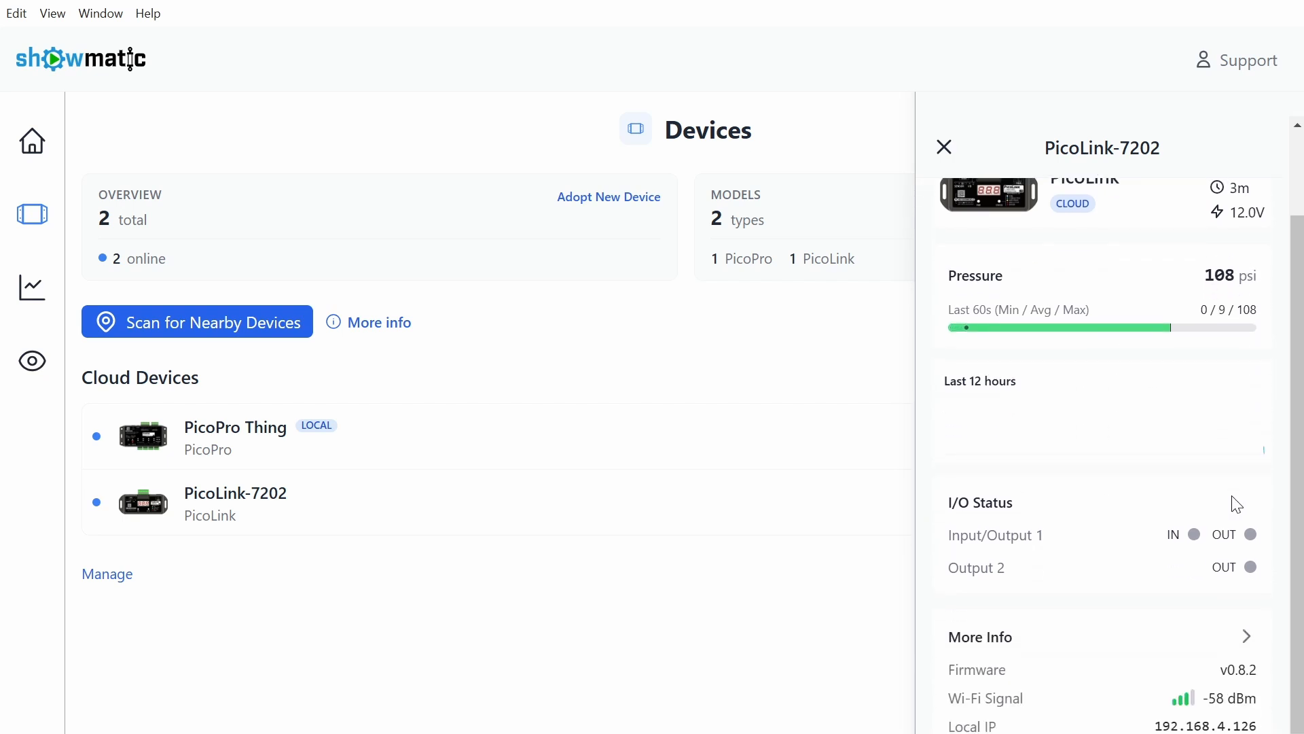
scroll(1240, 506, up, 2)
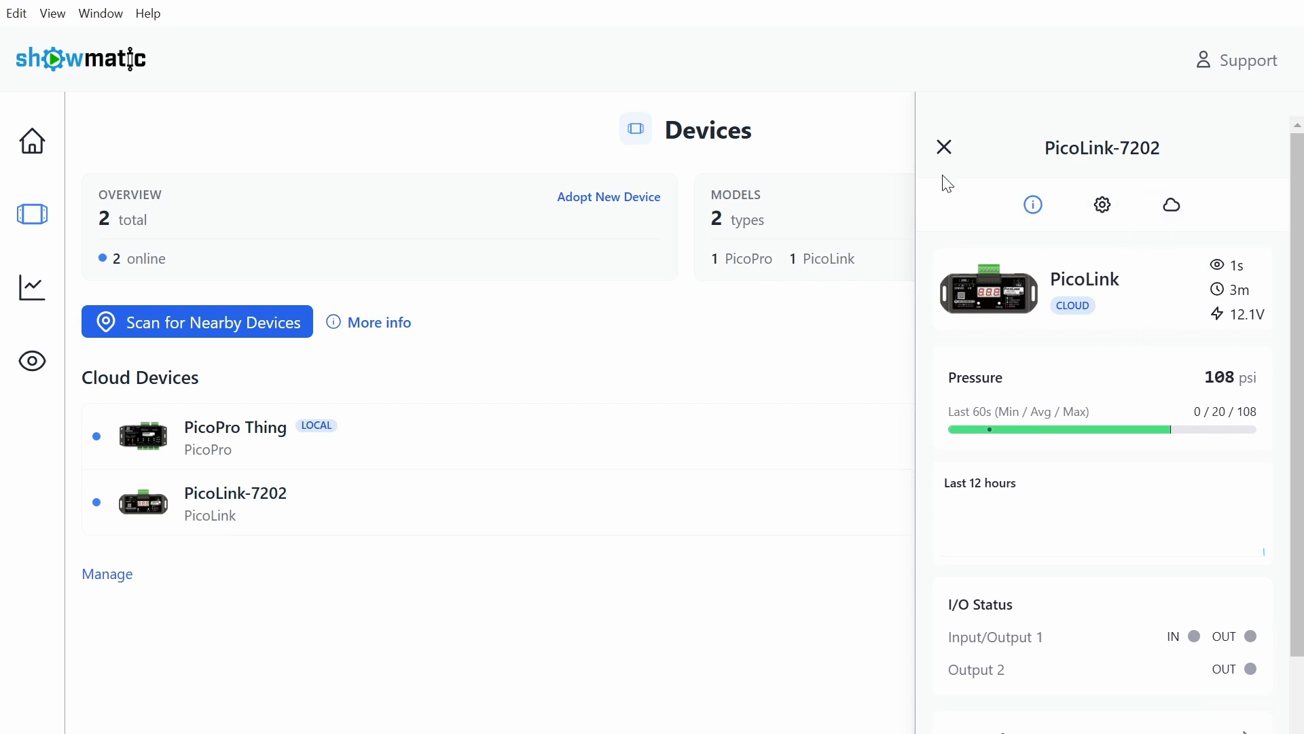
scroll(1083, 401, down, 2)
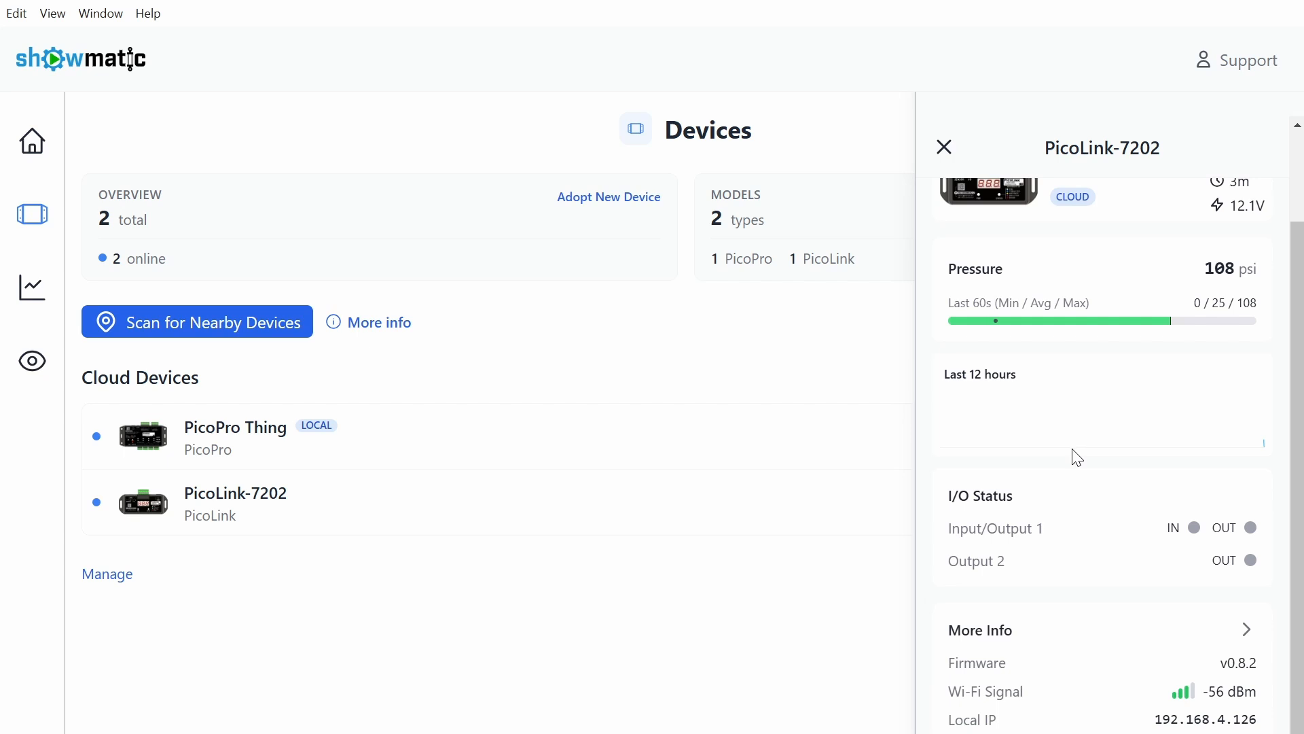
scroll(1079, 459, up, 2)
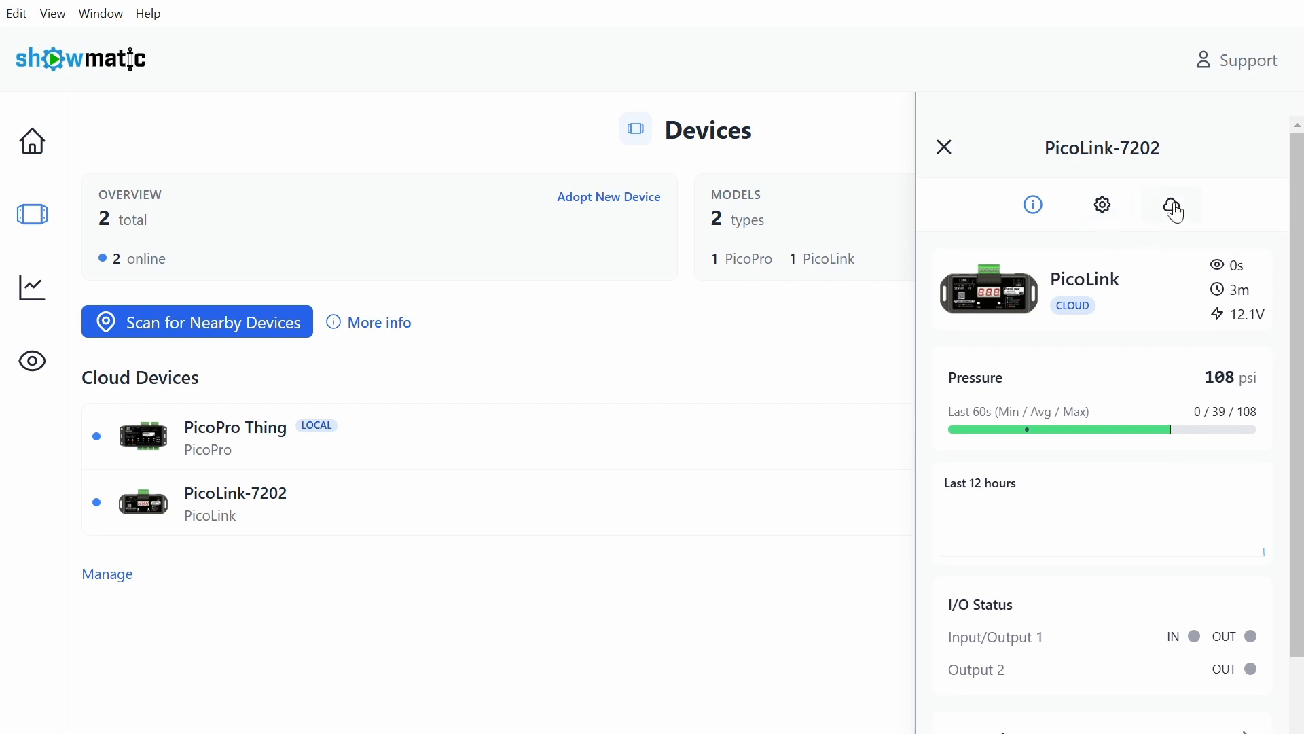
Create a new channel named "Air Compressor" for the Default location.
click(1230, 72)
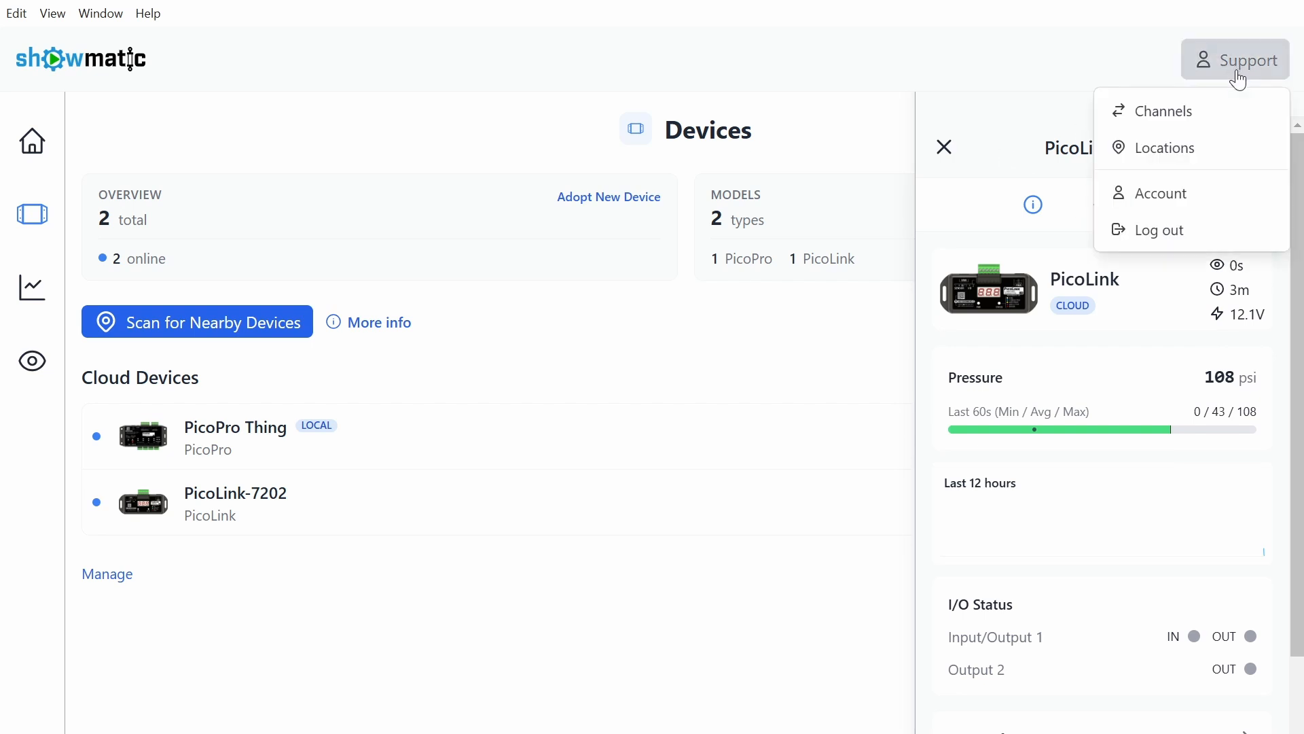
click(1182, 111)
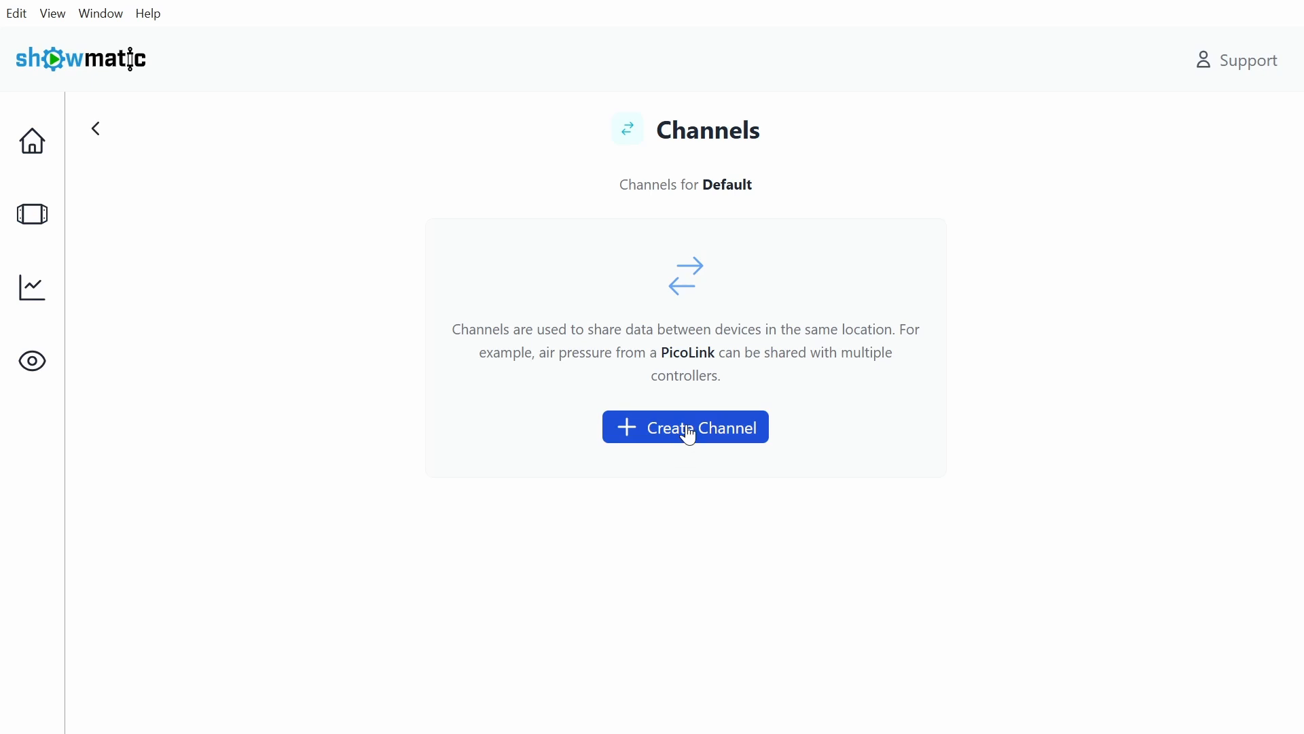
click(692, 432)
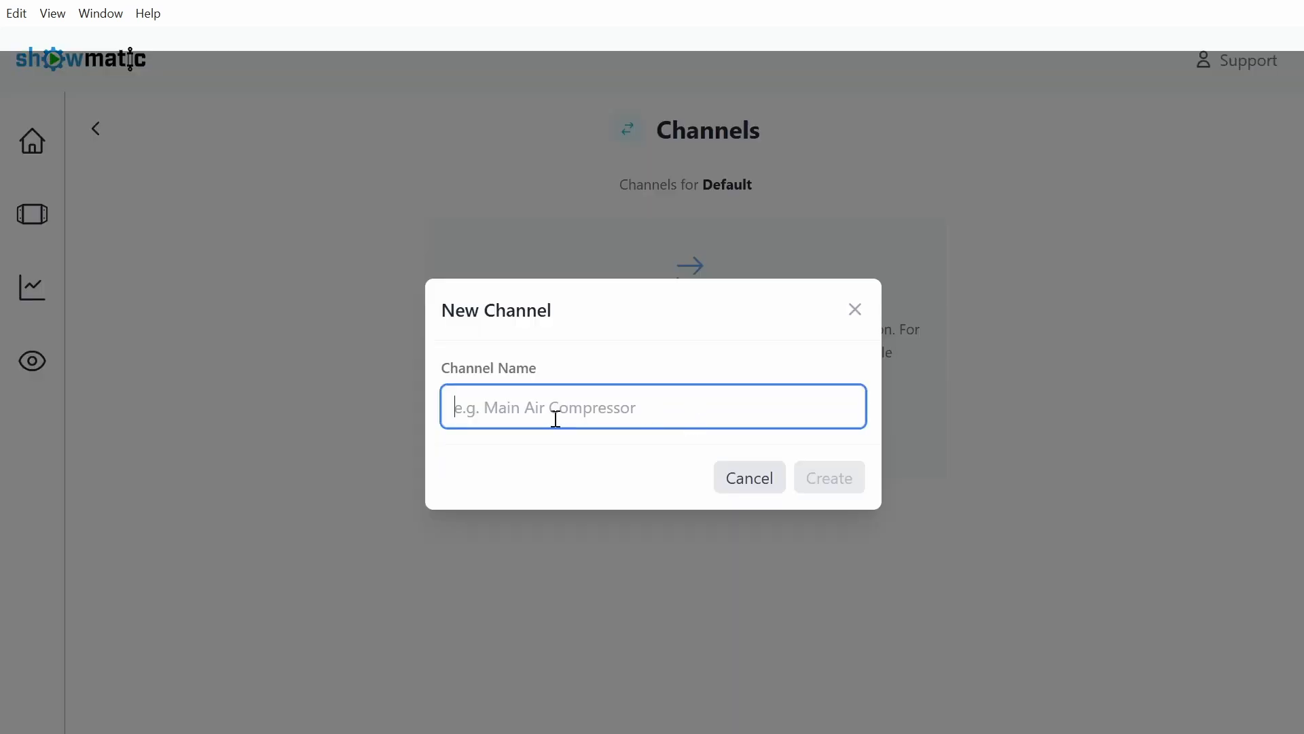
text(Ai)
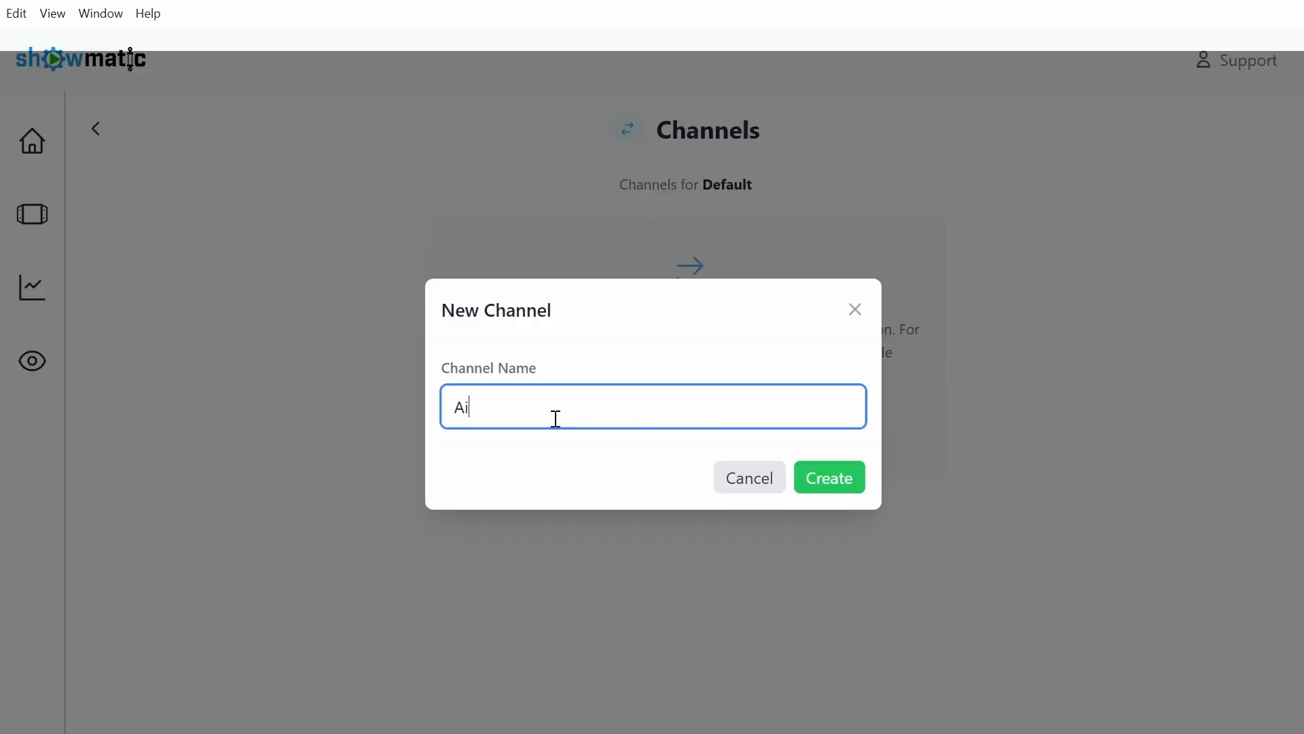
text(r Compressor)
click(835, 485)
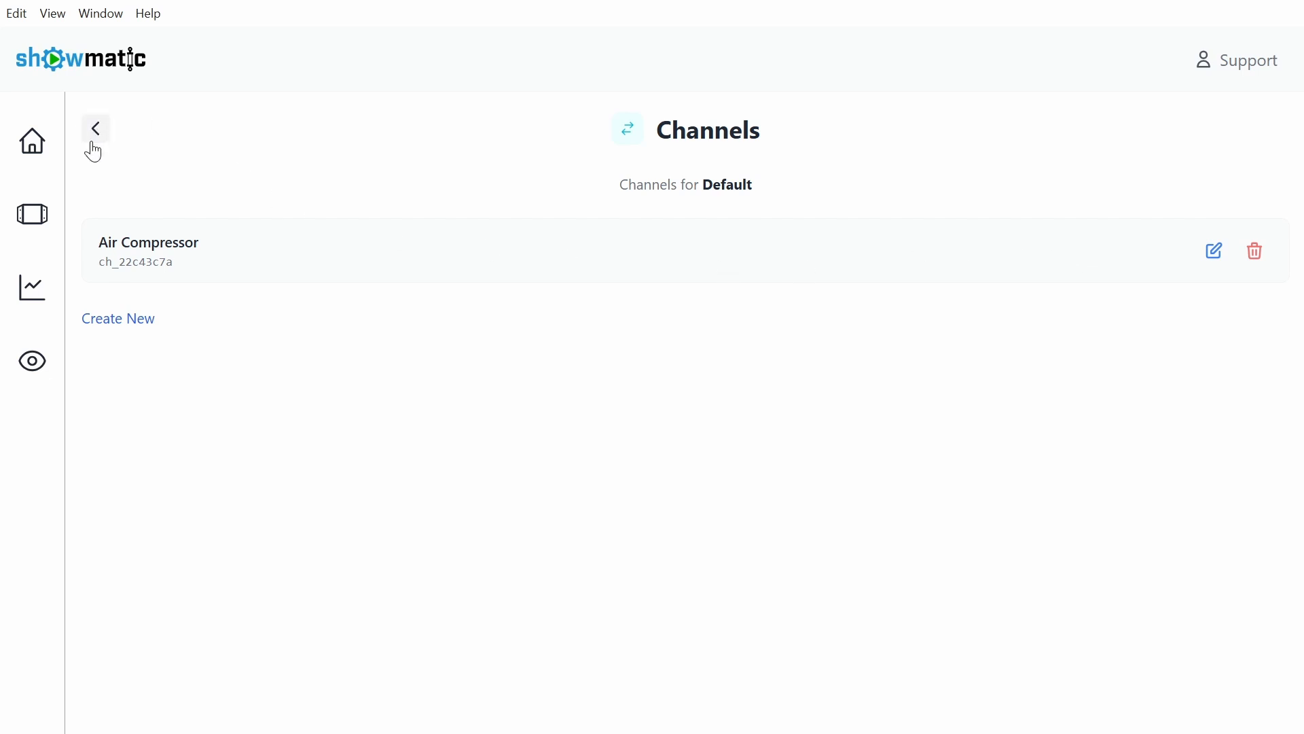
Assign the Air Compressor channel to the PicoLink-7202 pressure lockout, apply it, and return to the device's status information.
click(32, 215)
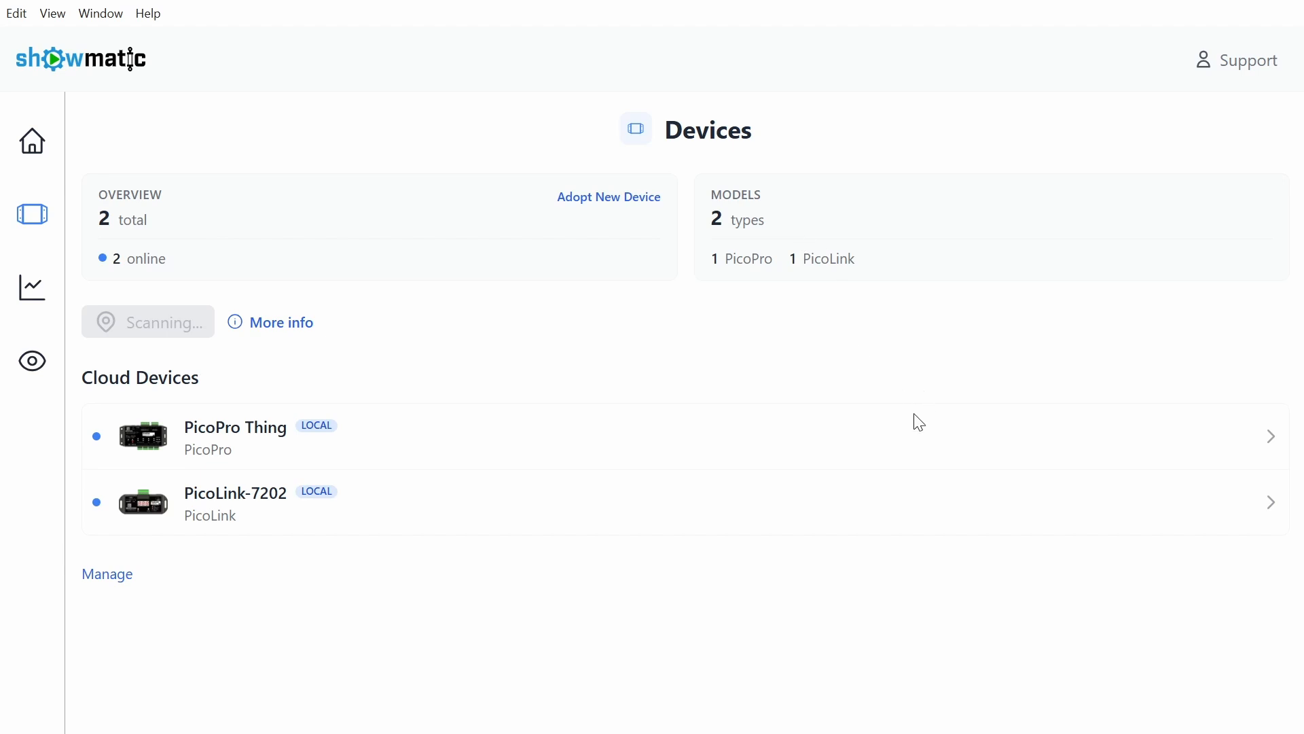
click(928, 505)
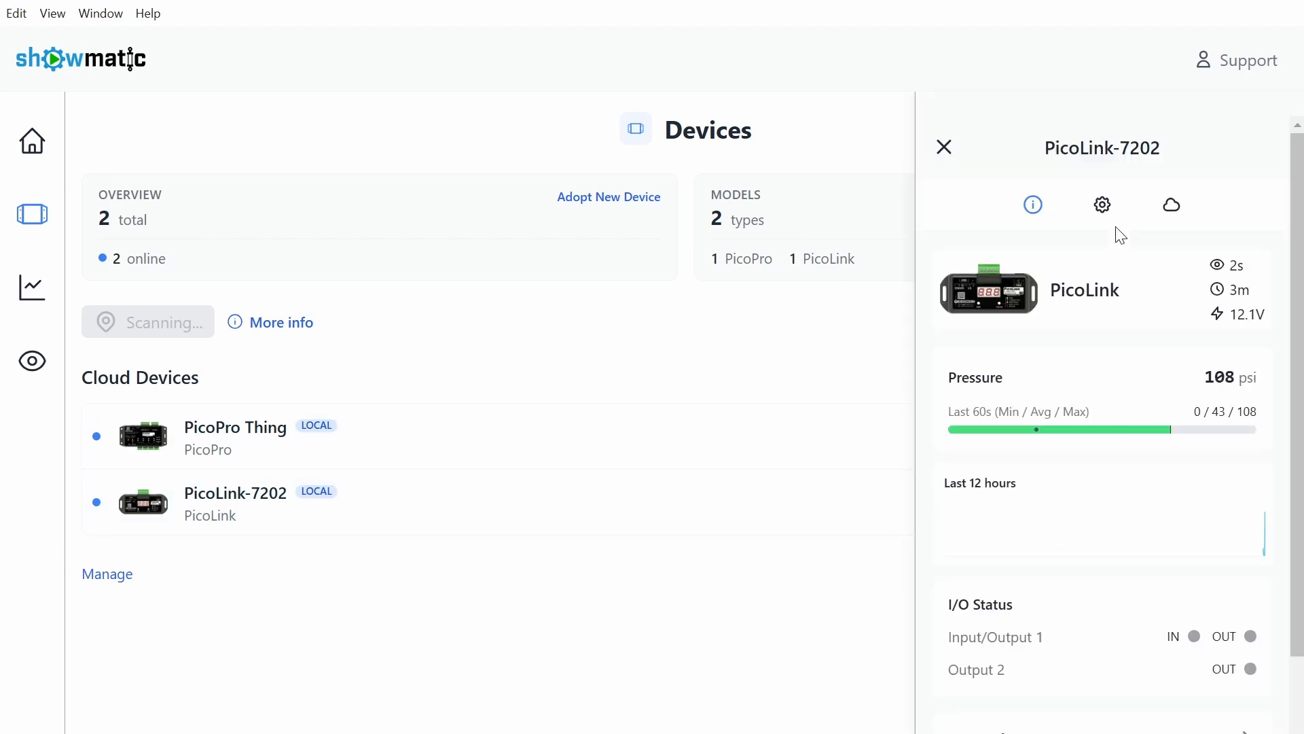
click(1103, 213)
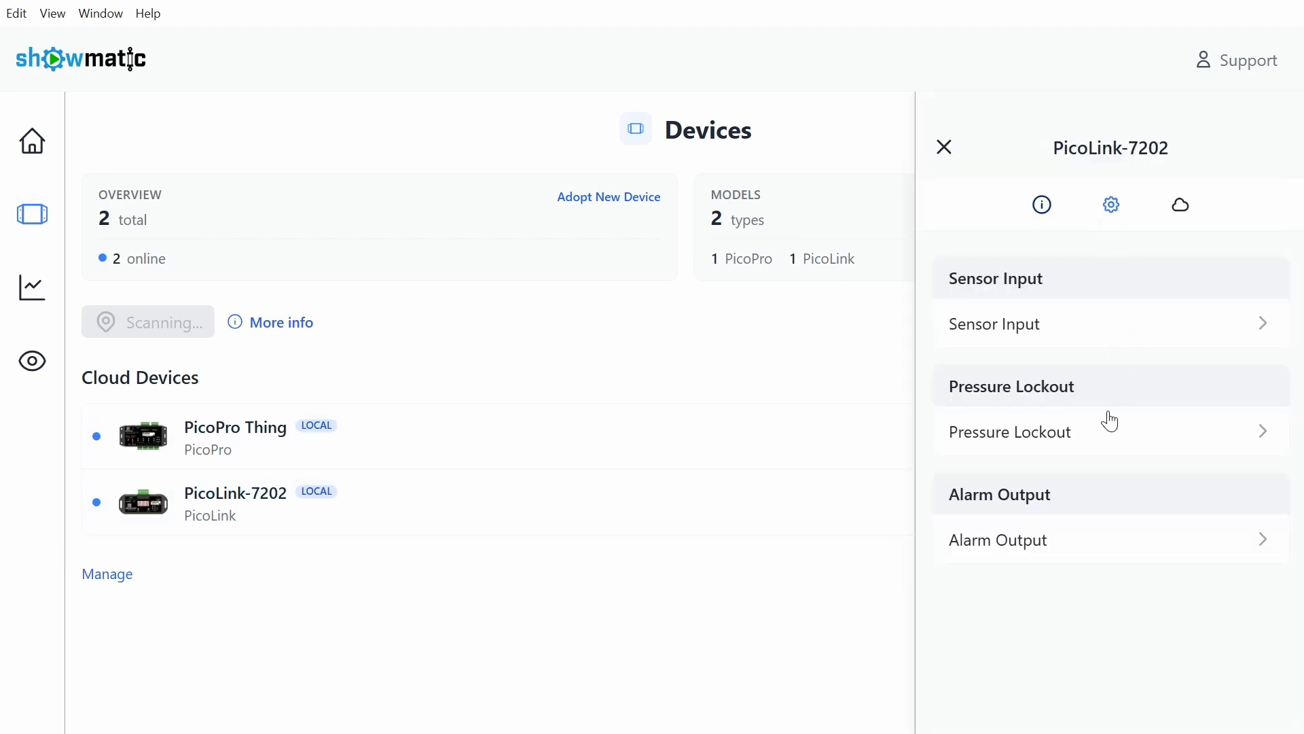
click(1106, 438)
click(1176, 390)
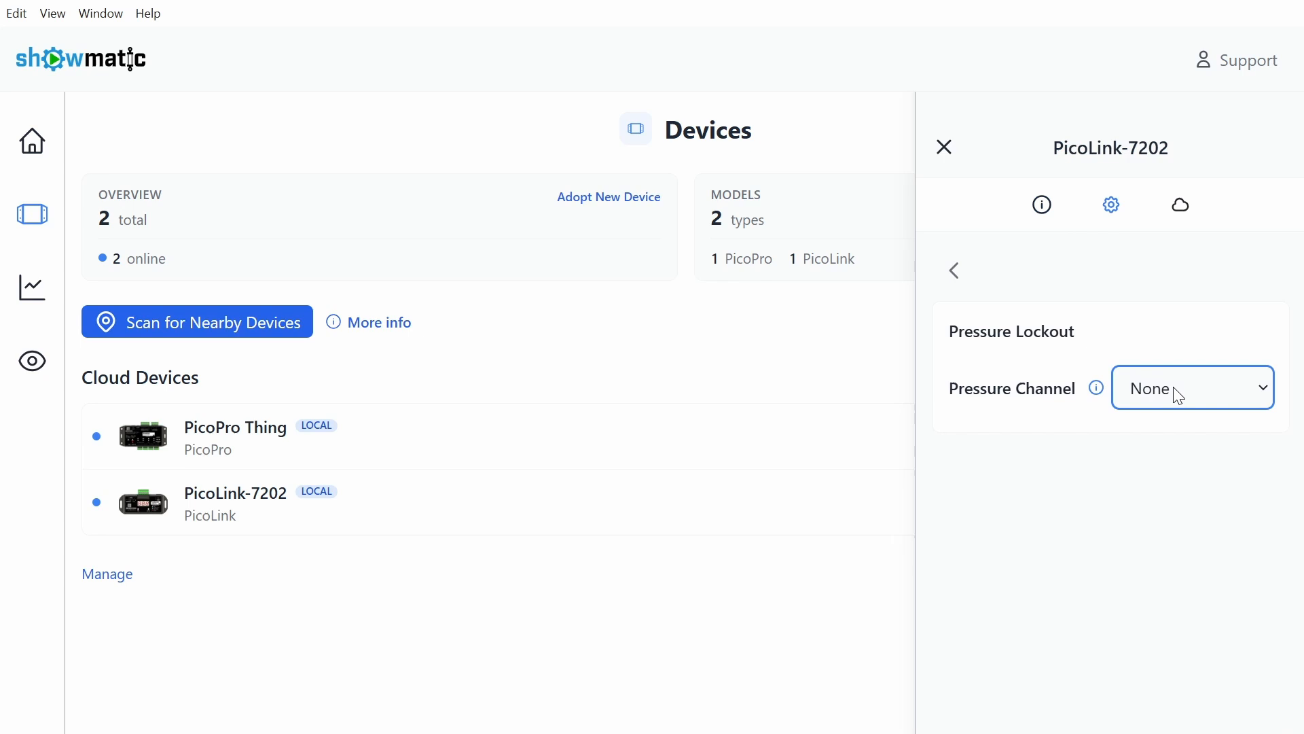
click(1189, 461)
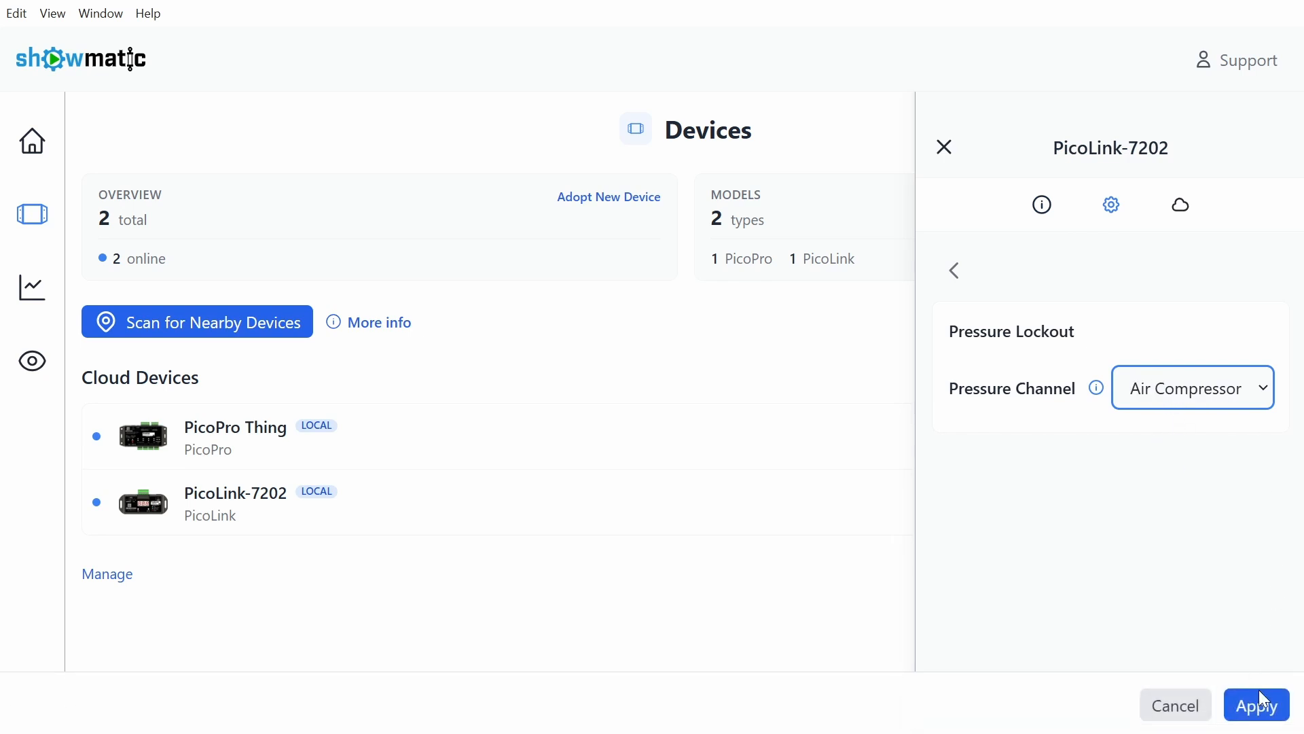
click(1258, 710)
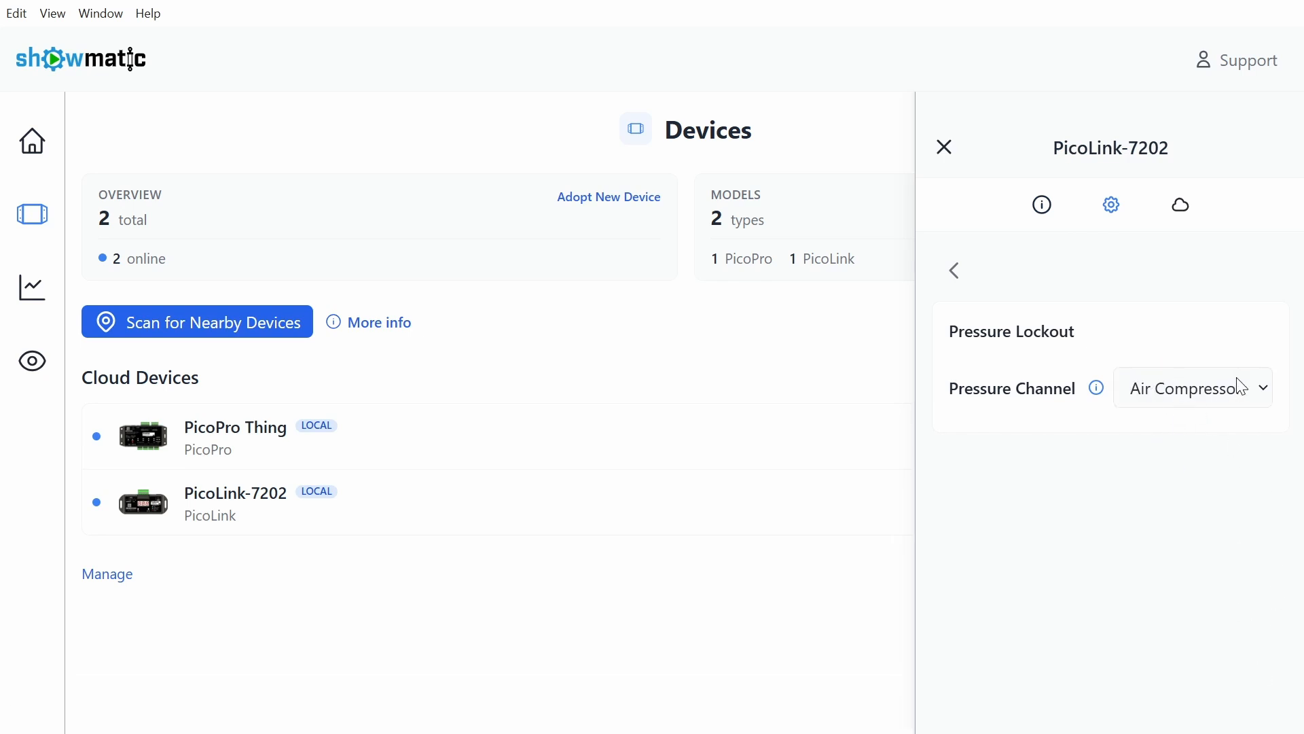
click(958, 270)
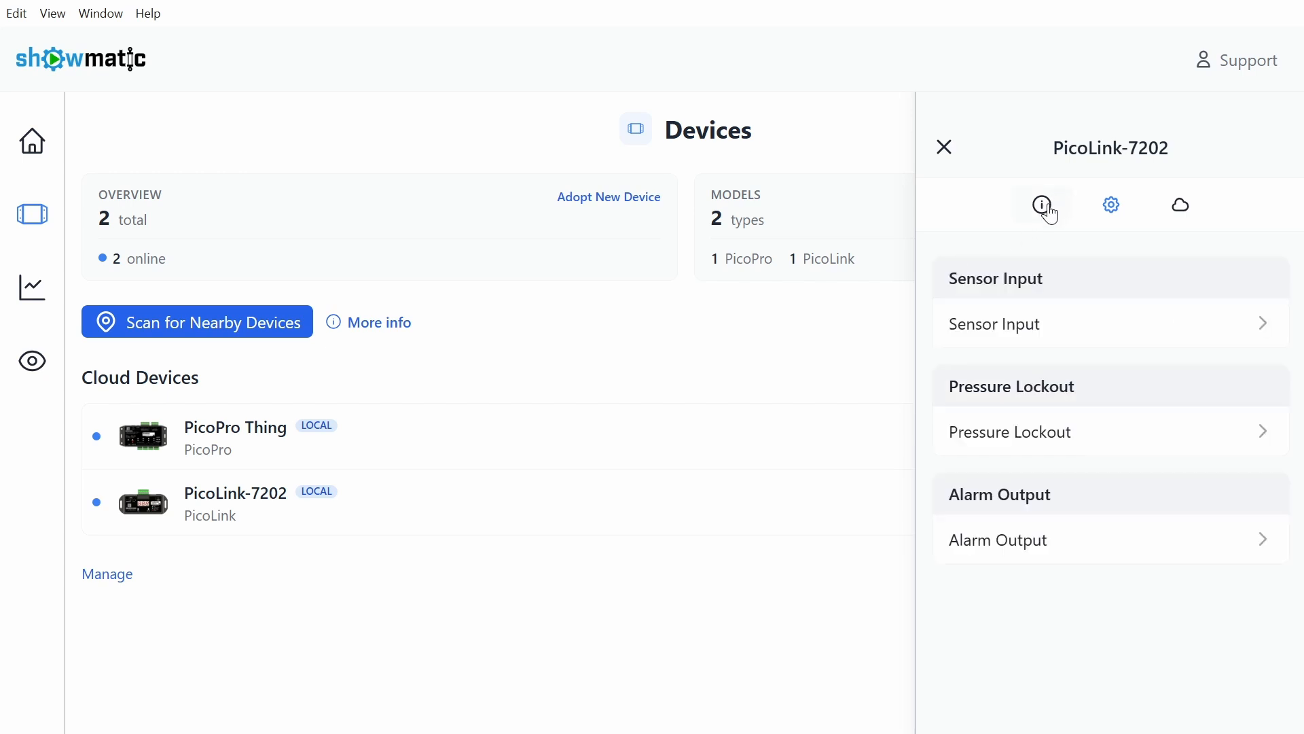
click(1050, 206)
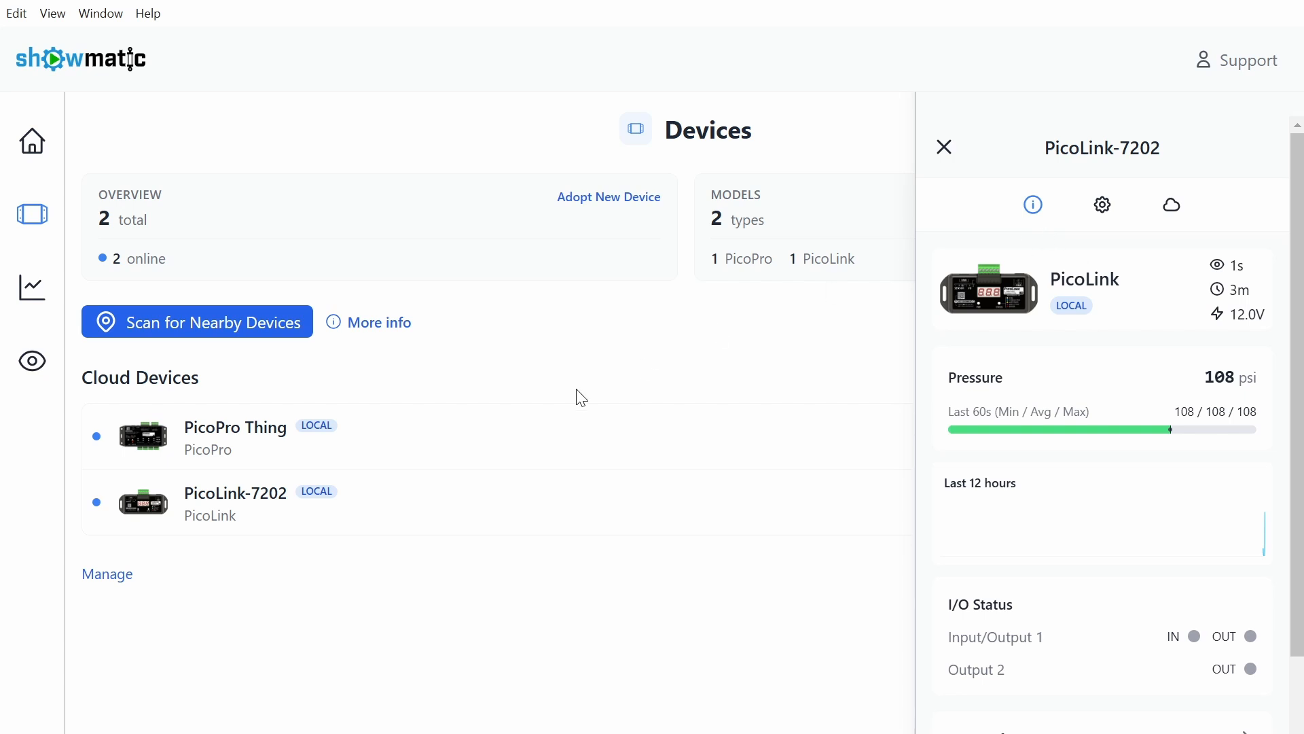
Set the pressure lockout channel of the PicoPro Thing to Air Compressor and apply the change.
click(443, 445)
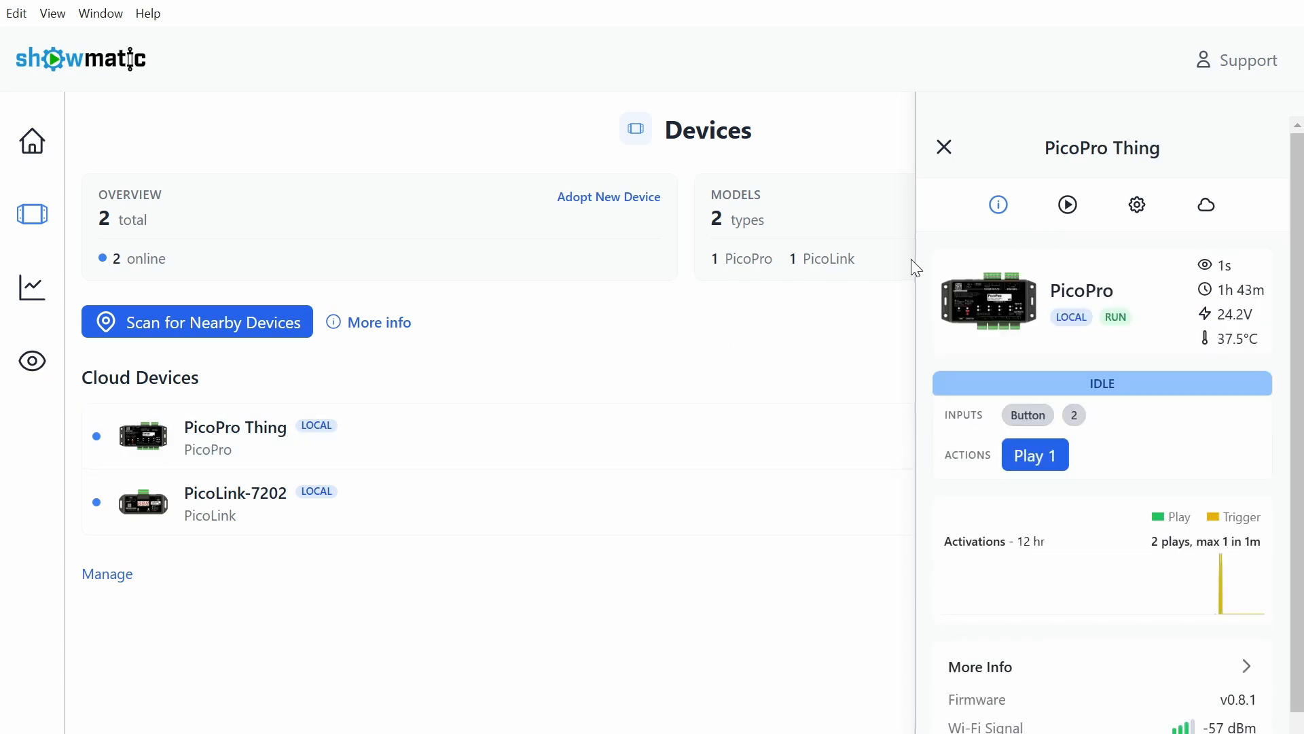
click(1142, 212)
scroll(1124, 451, down, 3)
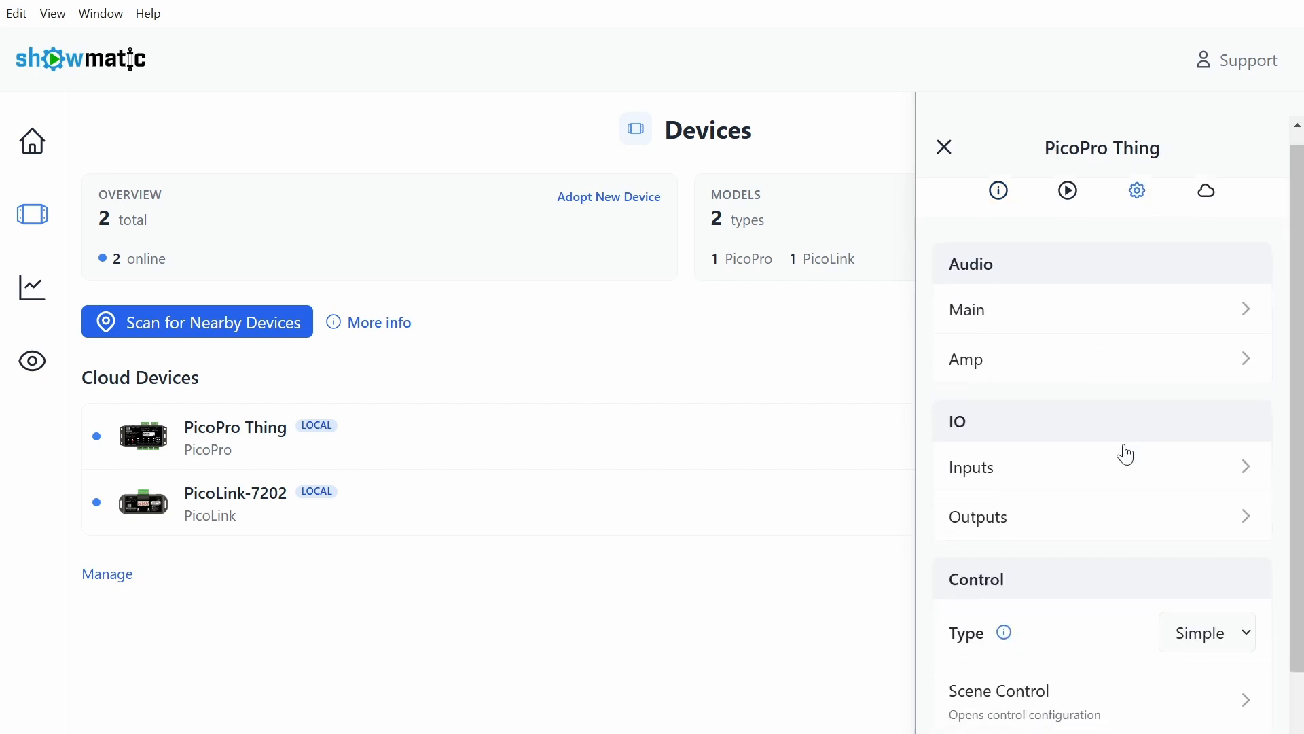
click(1077, 691)
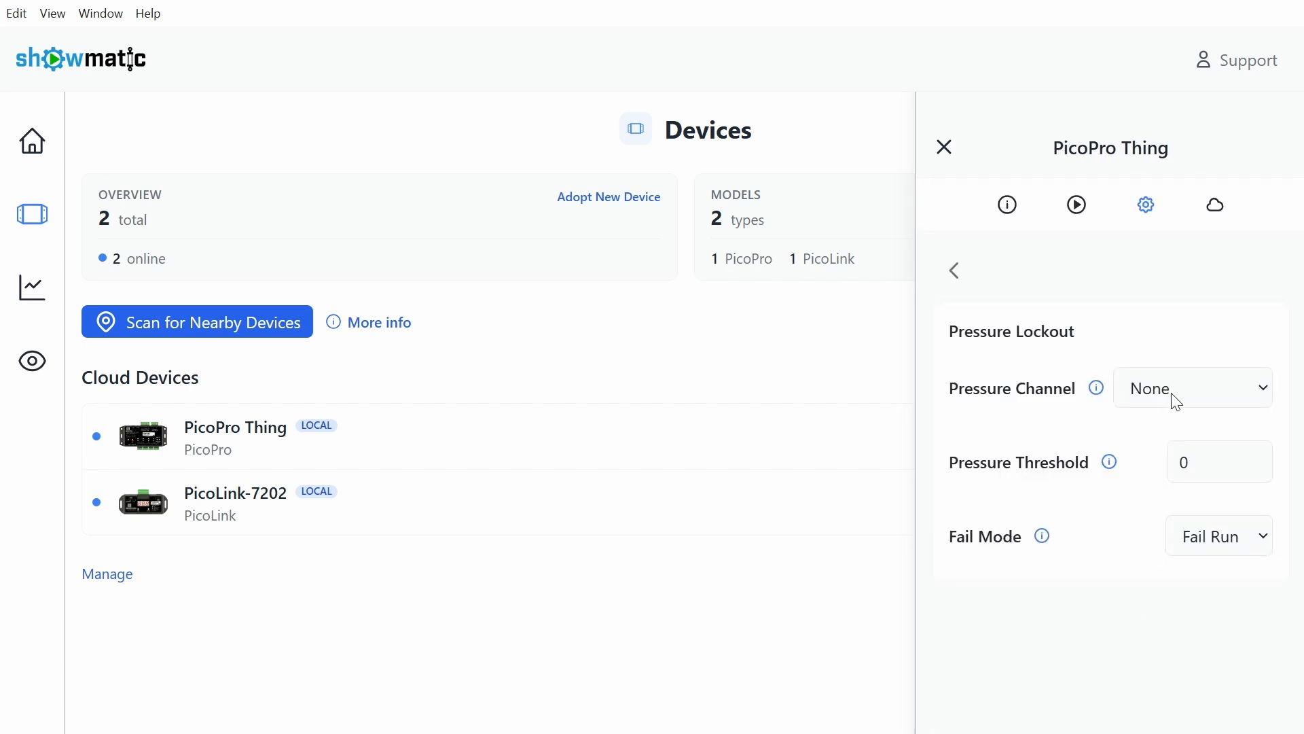
click(1207, 392)
click(1186, 457)
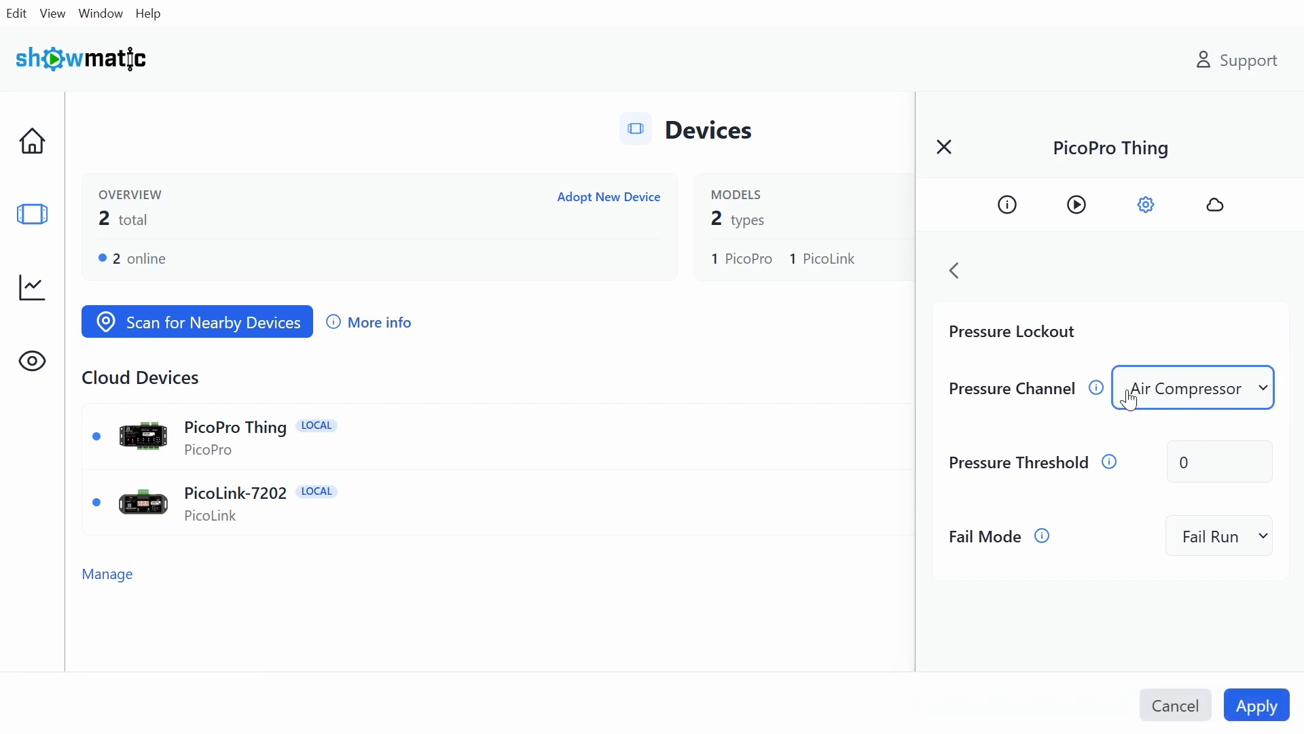
click(1256, 712)
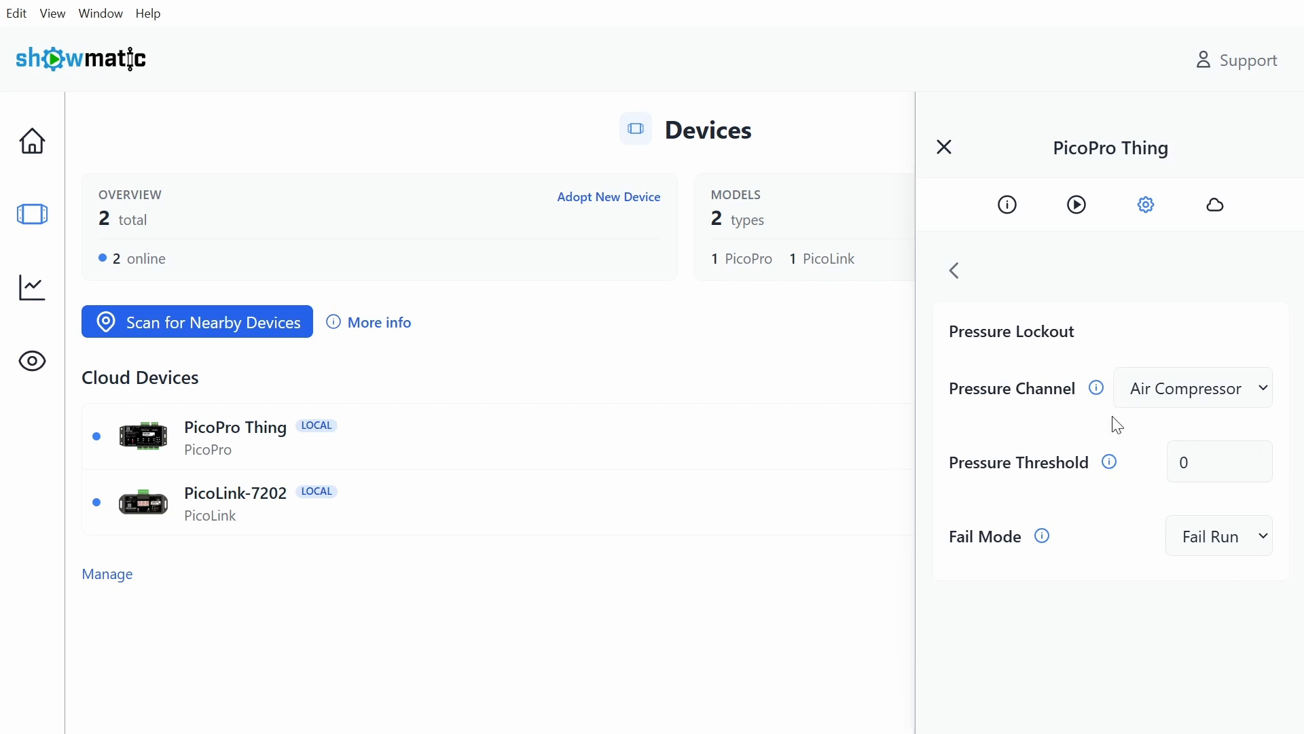
Set the PicoPro Thing's Pressure Threshold to 80, apply it, and check the shared pressure reading in its status information.
double_click(1212, 463)
text(80)
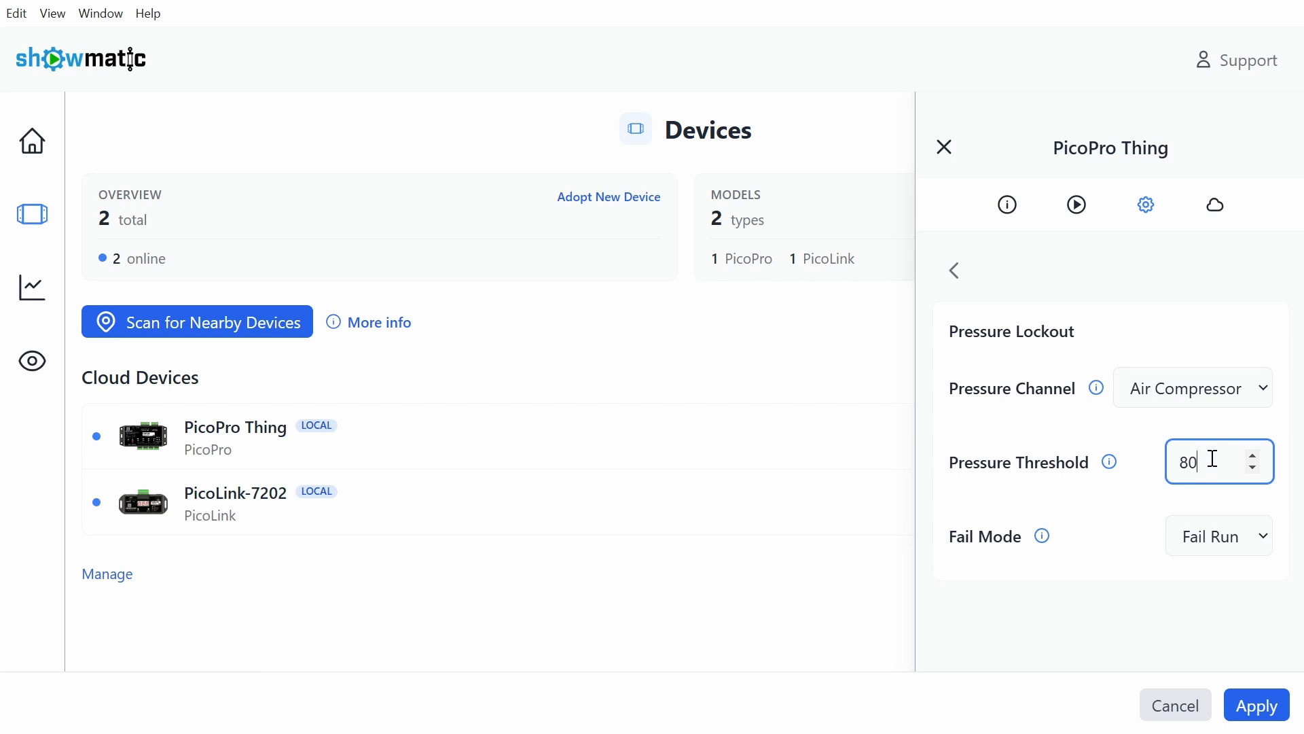
drag(1206, 462, 1160, 459)
click(1252, 531)
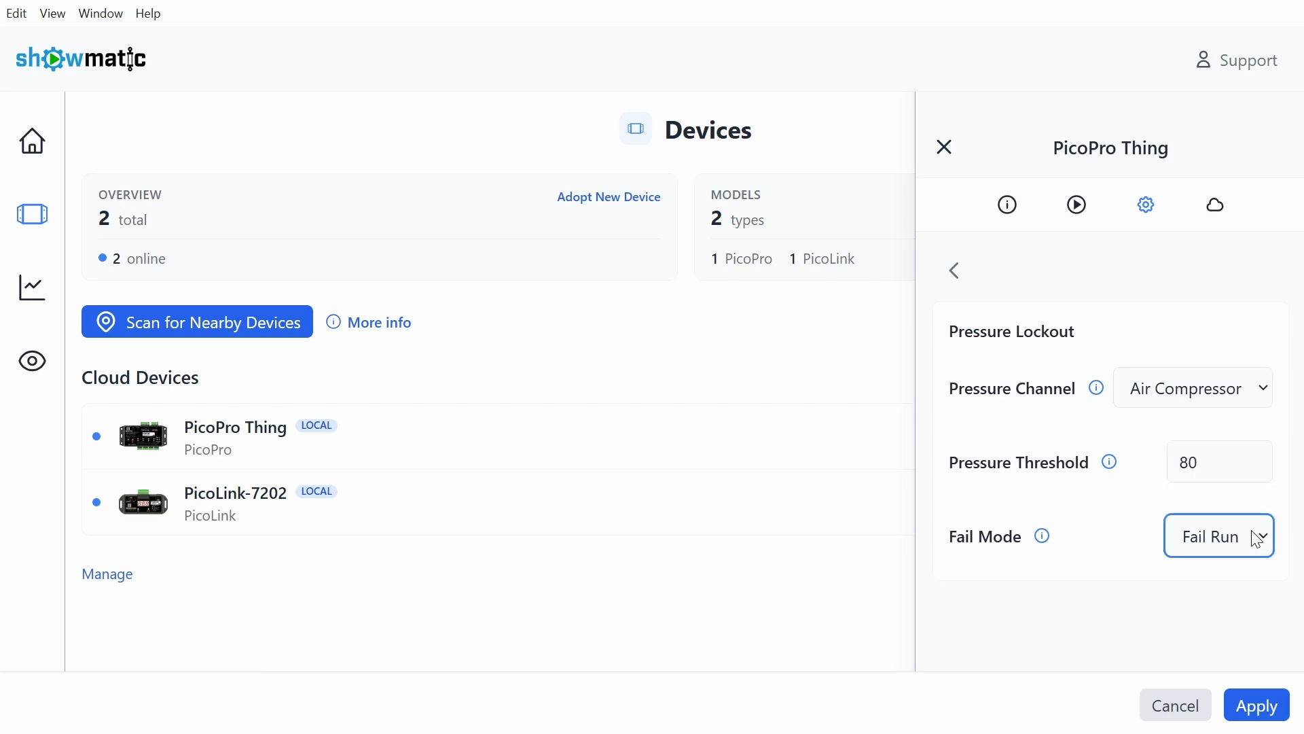
click(1105, 530)
click(1261, 705)
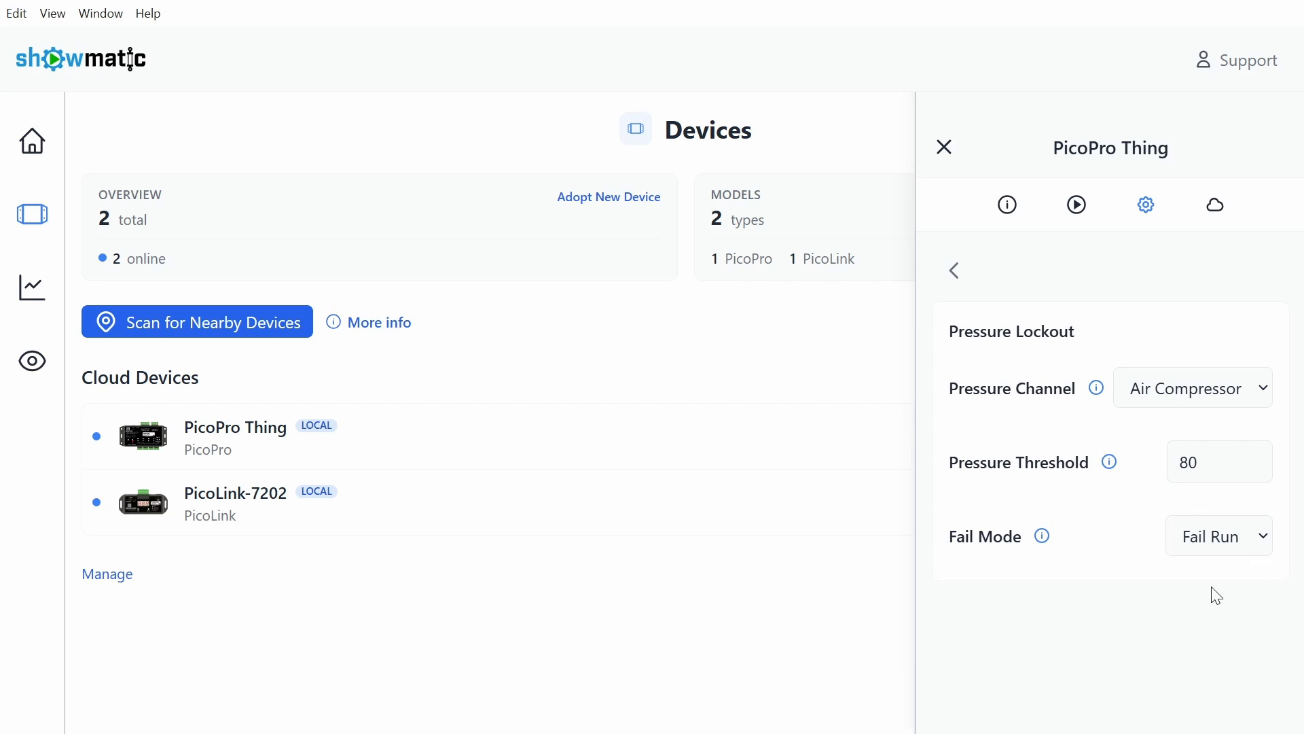
click(1011, 210)
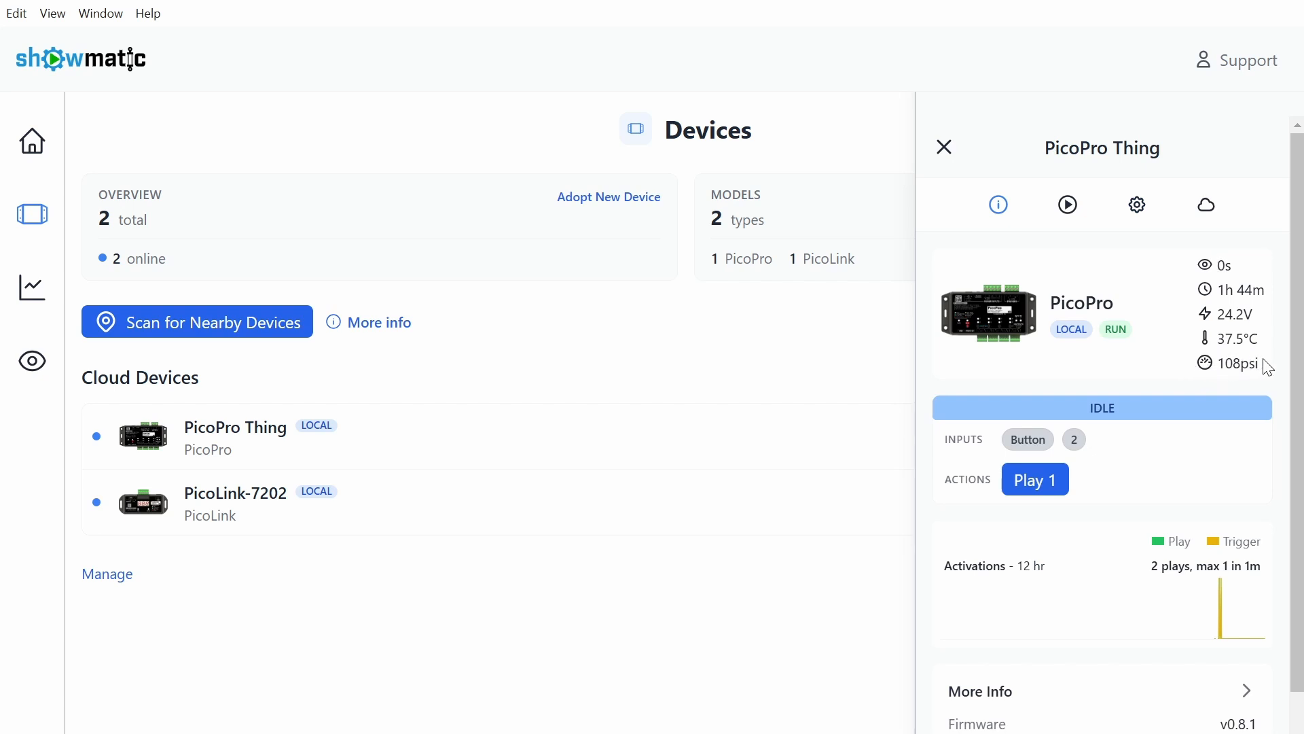
drag(1265, 364, 1222, 373)
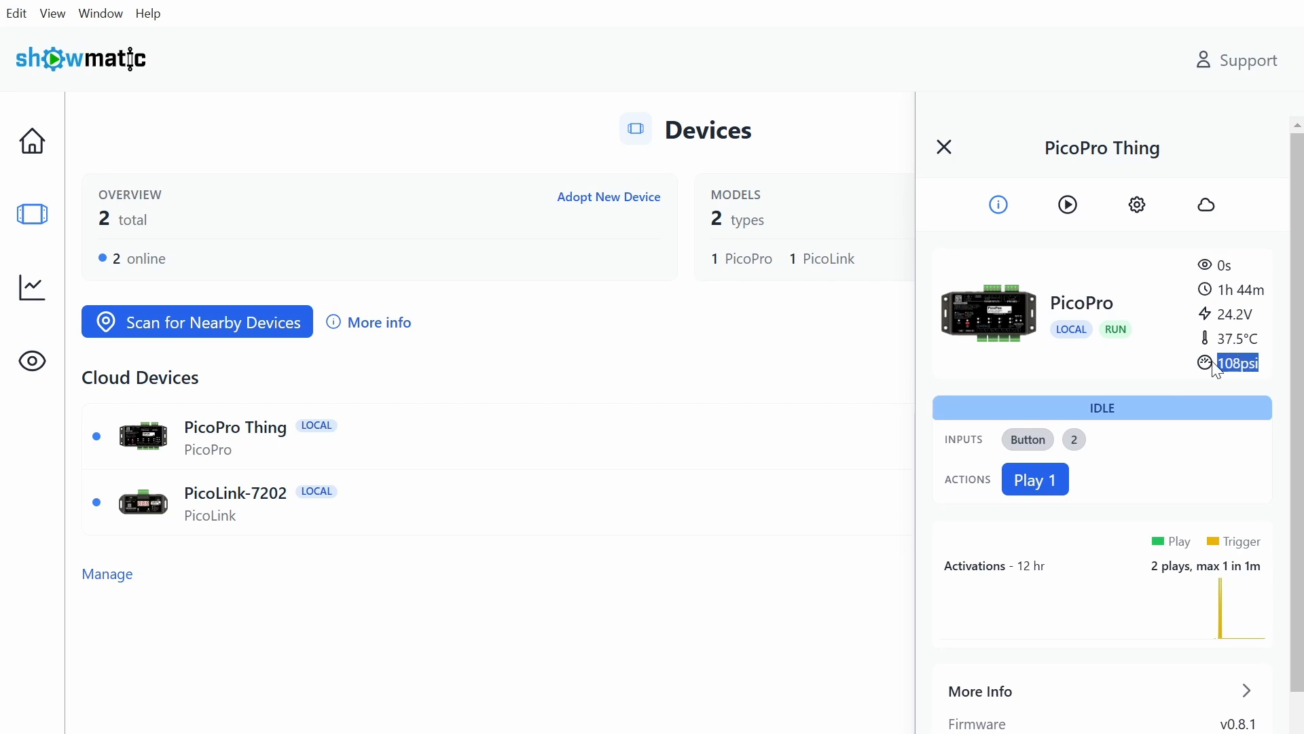